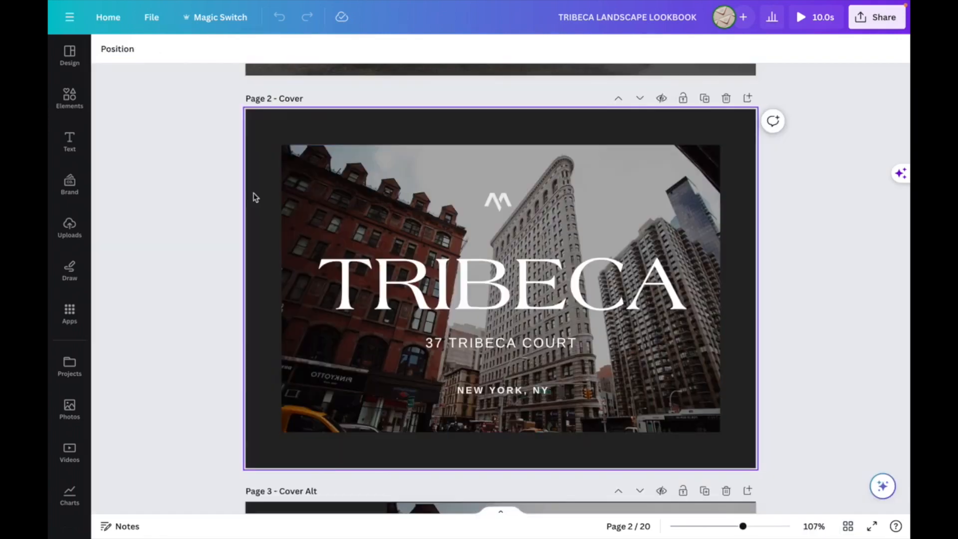
Step: Turn on the print bleed display for the lookbook
{"action": "left_click", "coordinate": [259, 121]}
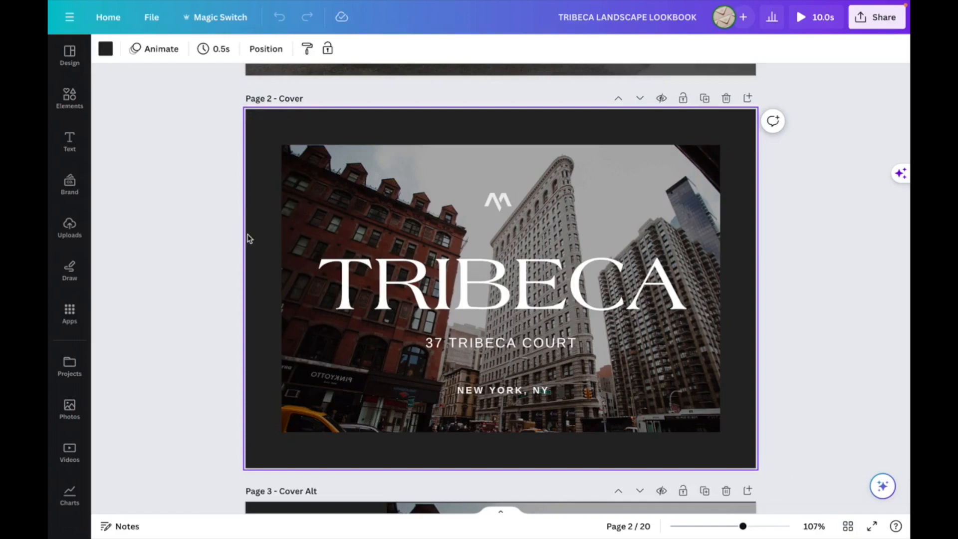
{"action": "left_click", "coordinate": [151, 18]}
{"action": "mouse_move", "coordinate": [176, 172]}
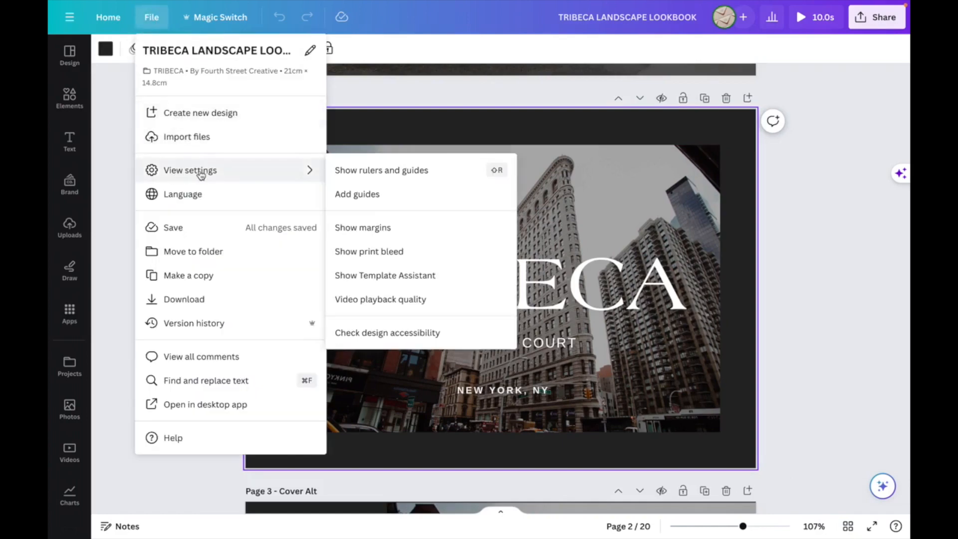
{"action": "left_click", "coordinate": [392, 253]}
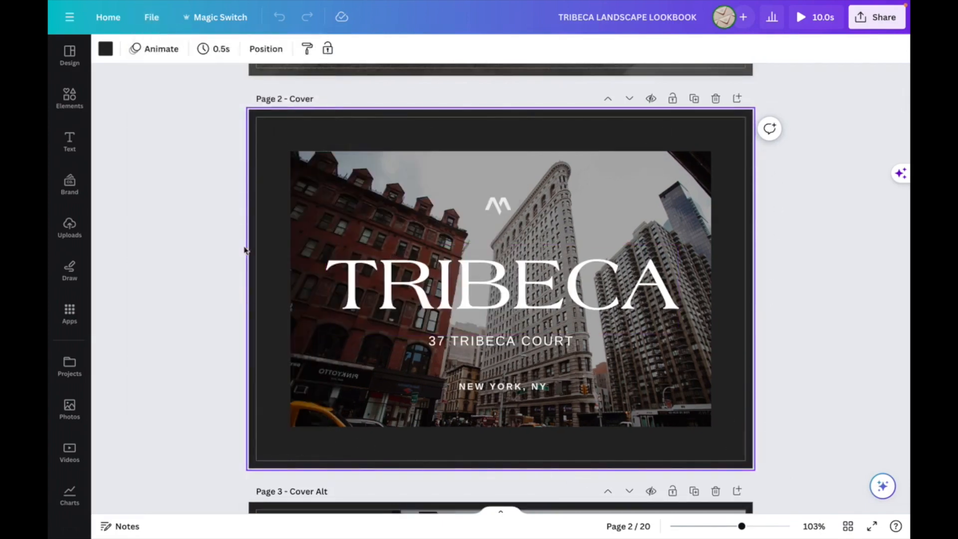
Step: Reposition the street photo within its crop on the Cover Alt page, shifting the image slightly to the right
{"action": "scroll", "coordinate": [258, 164], "scroll_direction": "down", "scroll_amount": 1}
{"action": "scroll", "coordinate": [273, 176], "scroll_direction": "down", "scroll_amount": 5}
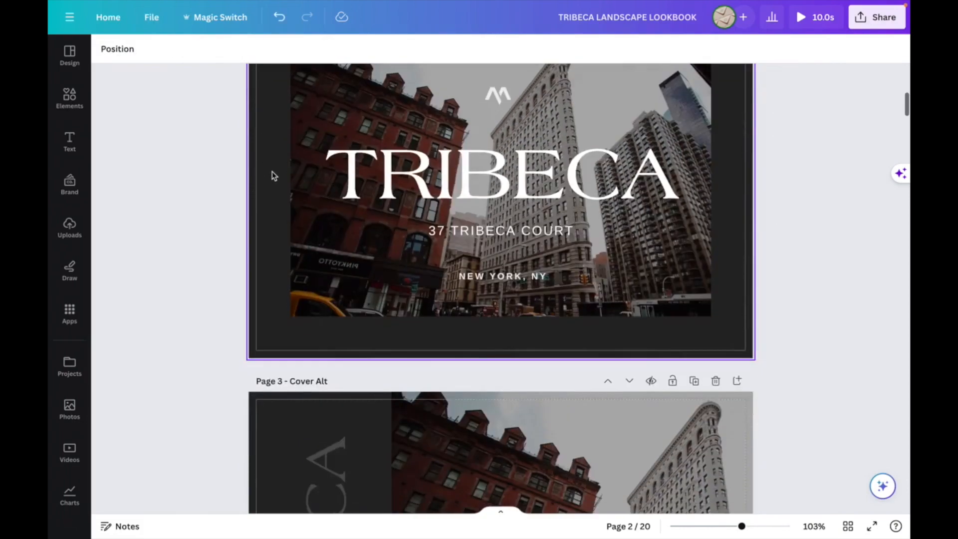
{"action": "scroll", "coordinate": [273, 176], "scroll_direction": "down", "scroll_amount": 4}
{"action": "scroll", "coordinate": [273, 176], "scroll_direction": "down", "scroll_amount": 2}
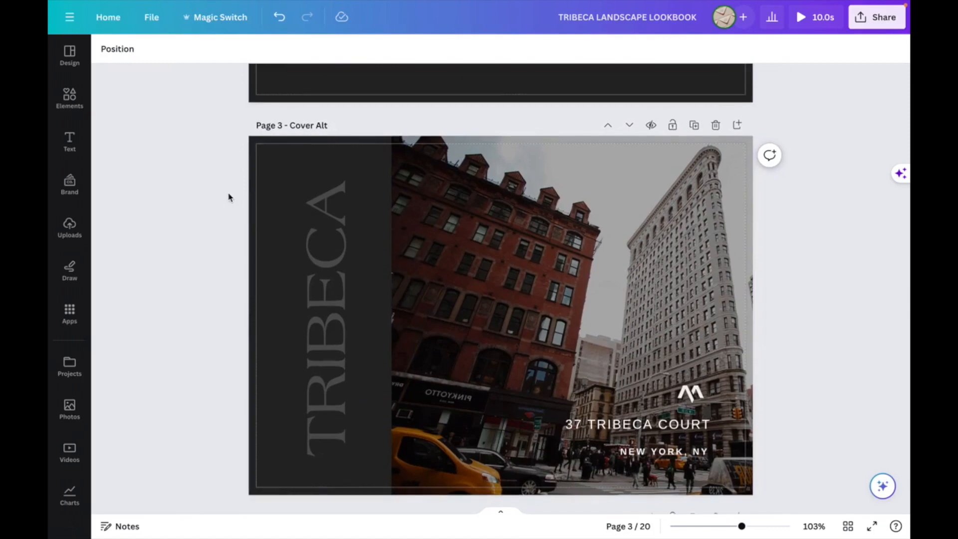
{"action": "scroll", "coordinate": [229, 197], "scroll_direction": "down", "scroll_amount": 2}
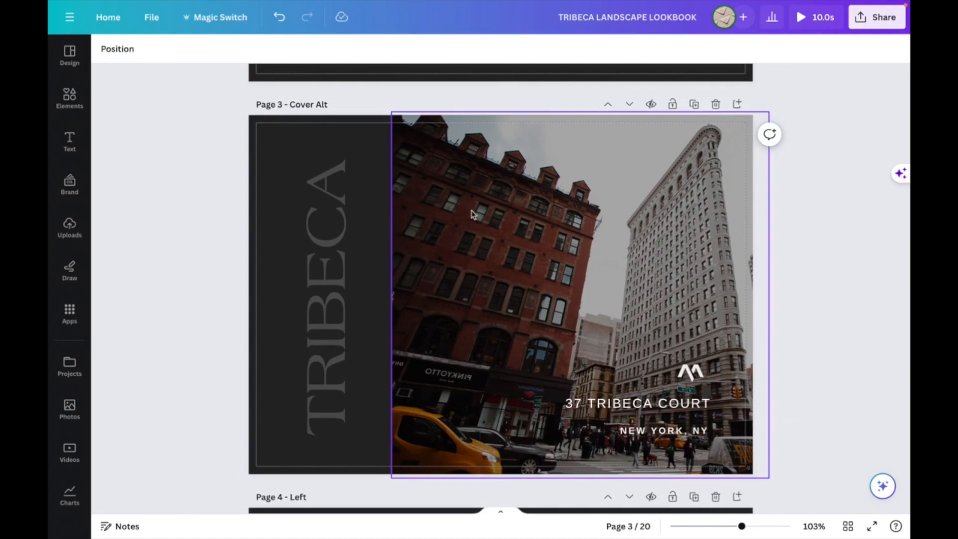
{"action": "double_click", "coordinate": [482, 220]}
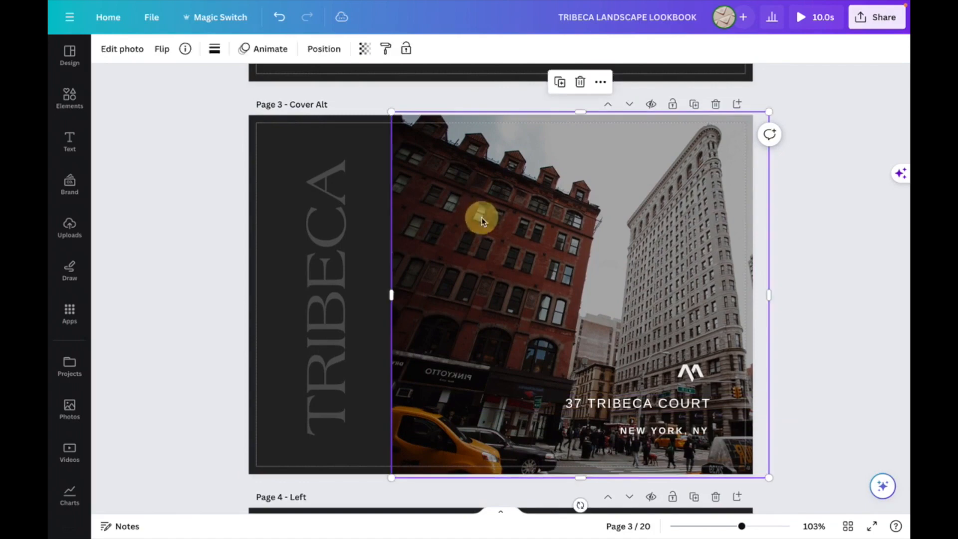
{"action": "left_click_drag", "start_coordinate": [547, 205], "coordinate": [550, 240]}
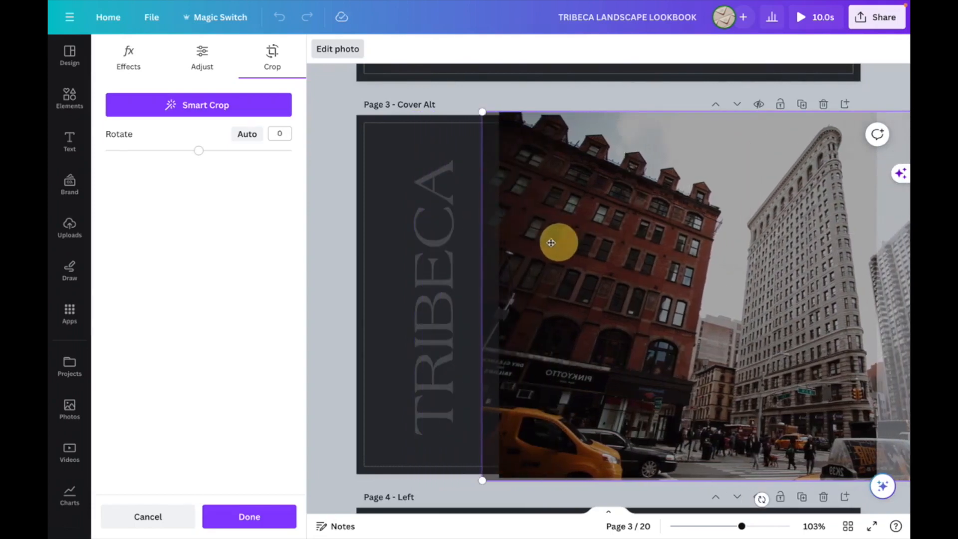
{"action": "left_click", "coordinate": [328, 247]}
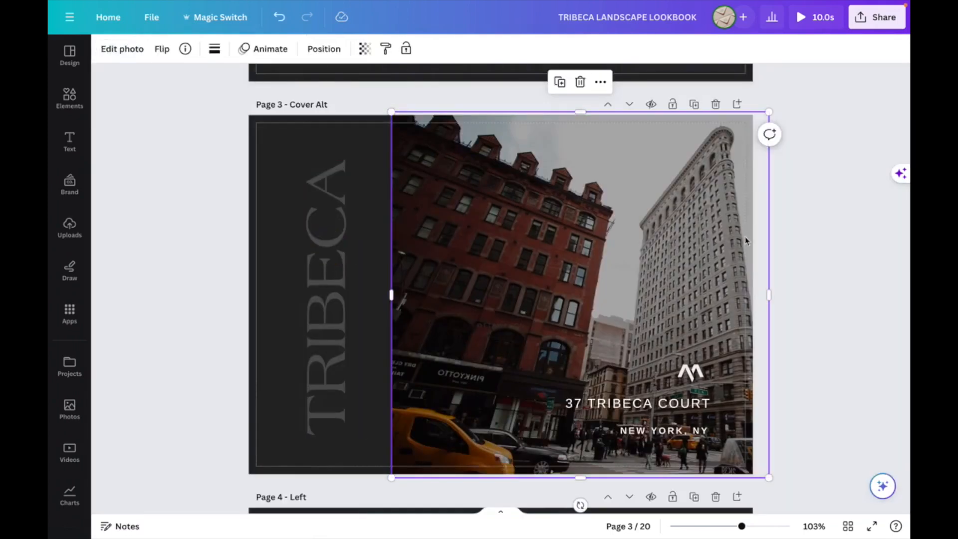
{"action": "left_click", "coordinate": [796, 205]}
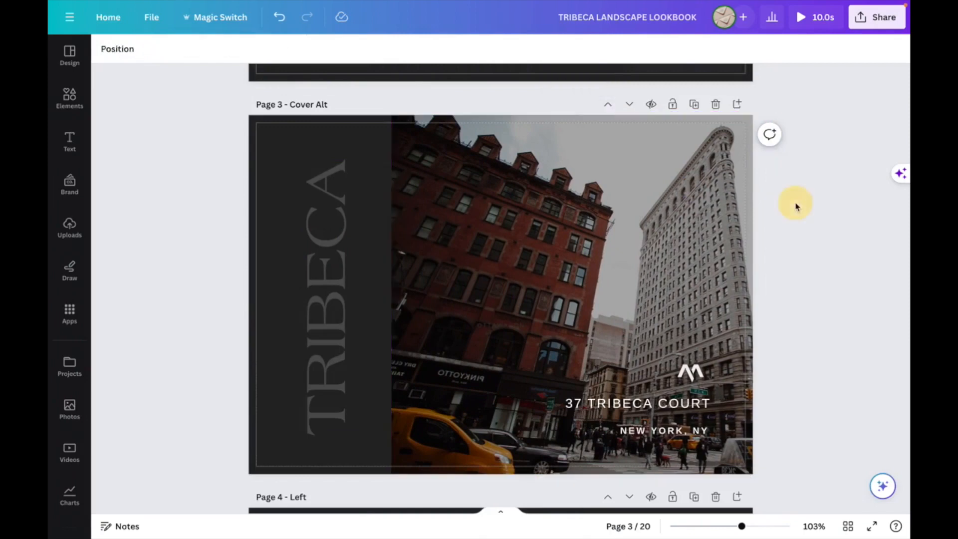
Step: Shorten the Cover Alt photo so its right edge stops at the bleed line instead of the page edge
{"action": "left_click", "coordinate": [473, 124]}
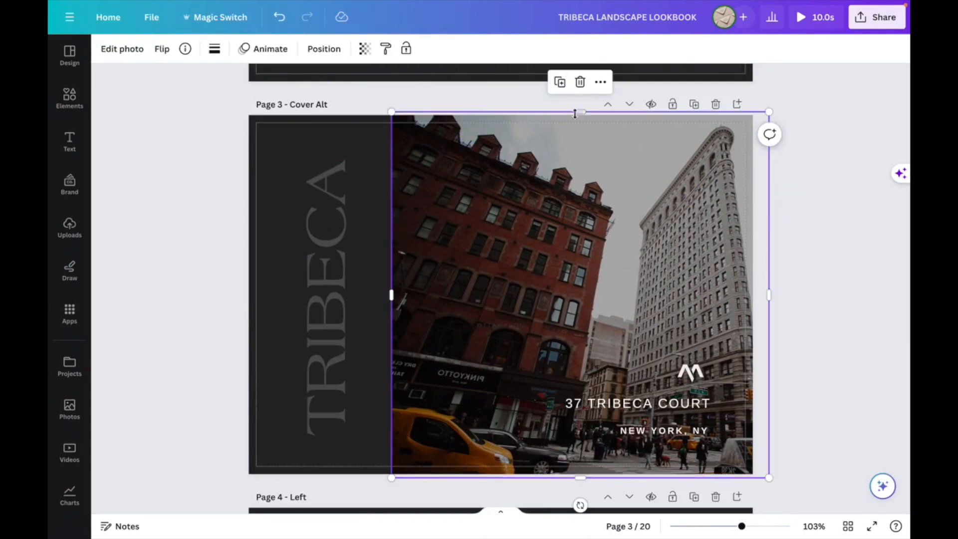
{"action": "left_click", "coordinate": [581, 111]}
{"action": "left_click_drag", "start_coordinate": [769, 295], "coordinate": [746, 293]}
{"action": "left_click", "coordinate": [809, 311]}
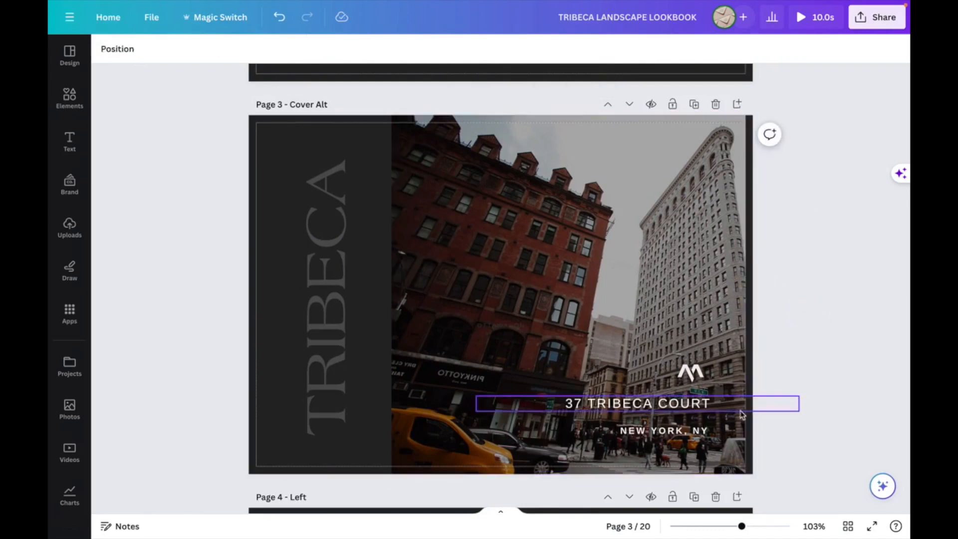
Step: Extend the Cover Alt photo's right edge slightly past the page edge so it covers the bleed area
{"action": "left_click", "coordinate": [715, 286]}
{"action": "left_click_drag", "start_coordinate": [746, 294], "coordinate": [761, 294]}
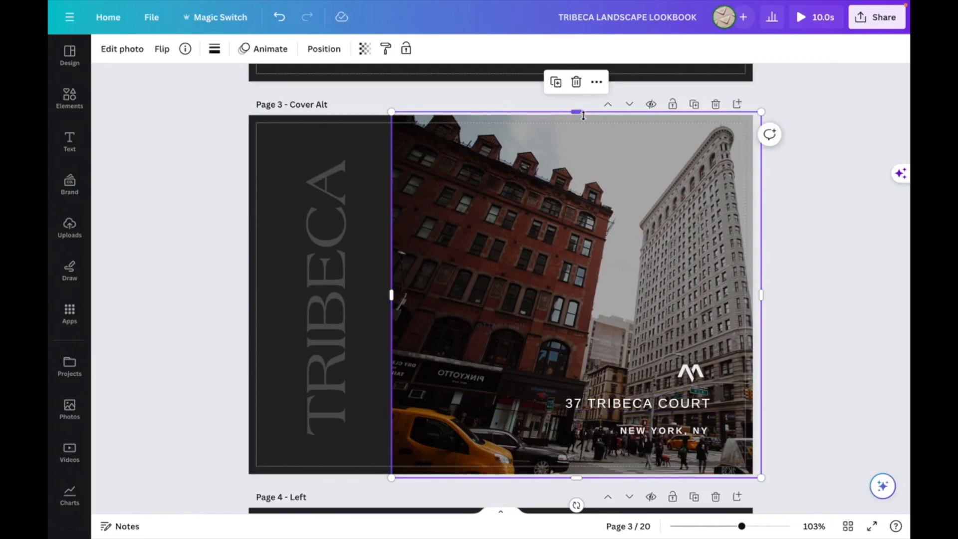
{"action": "left_click", "coordinate": [205, 217]}
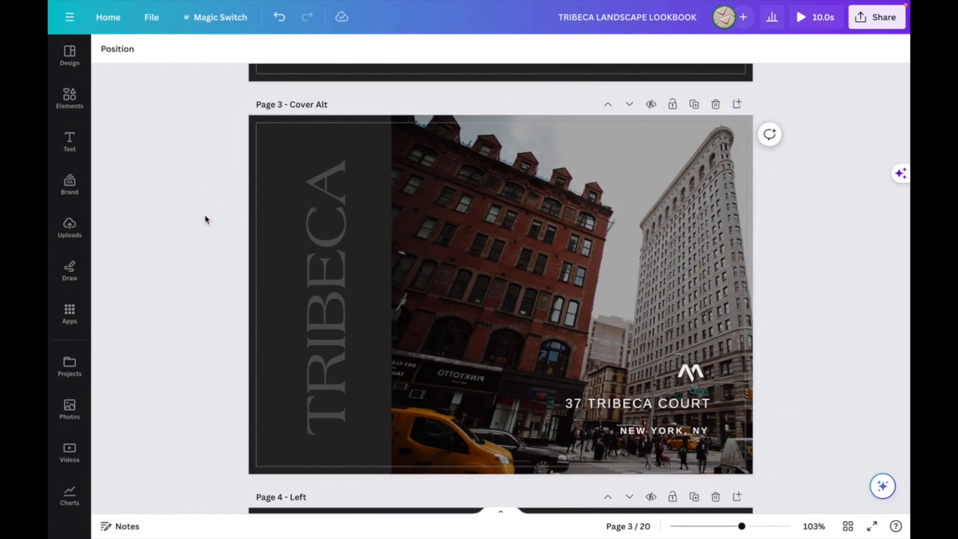
{"action": "scroll", "coordinate": [573, 214], "scroll_direction": "down", "scroll_amount": 1}
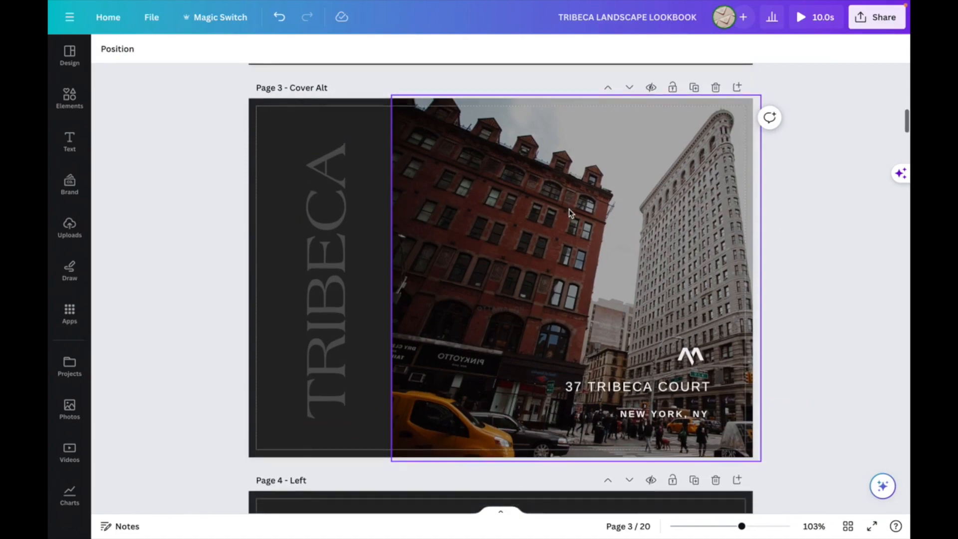
{"action": "scroll", "coordinate": [802, 221], "scroll_direction": "down", "scroll_amount": 3}
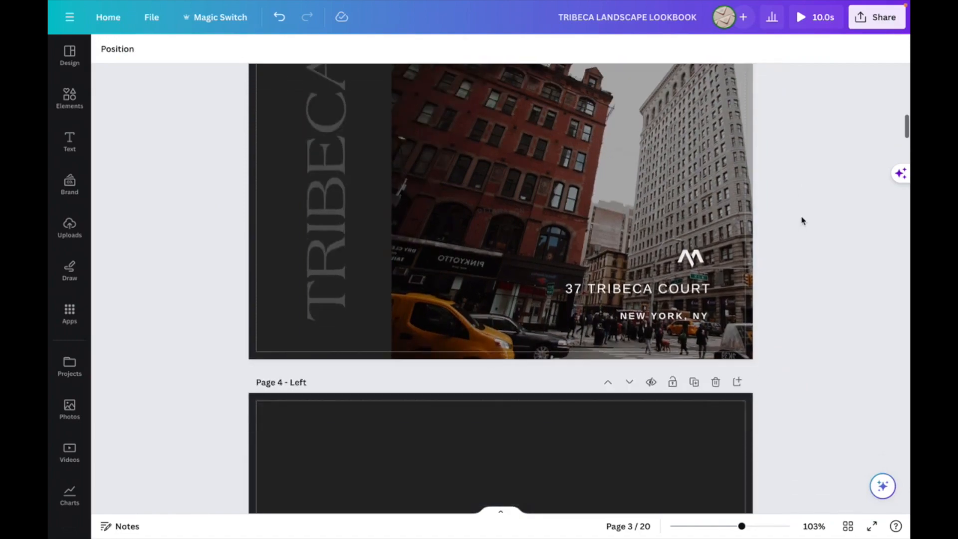
{"action": "scroll", "coordinate": [802, 220], "scroll_direction": "up", "scroll_amount": 3}
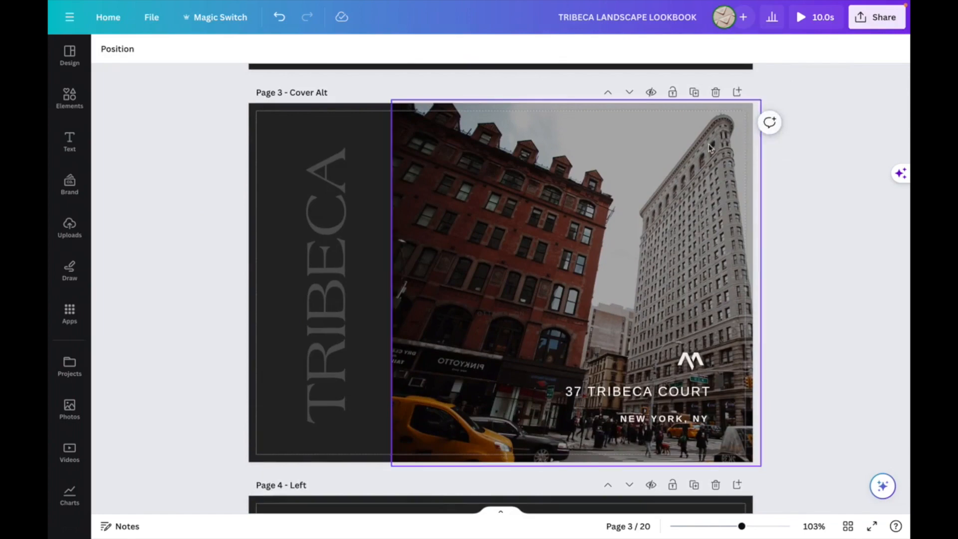
{"action": "scroll", "coordinate": [481, 263], "scroll_direction": "down", "scroll_amount": 1}
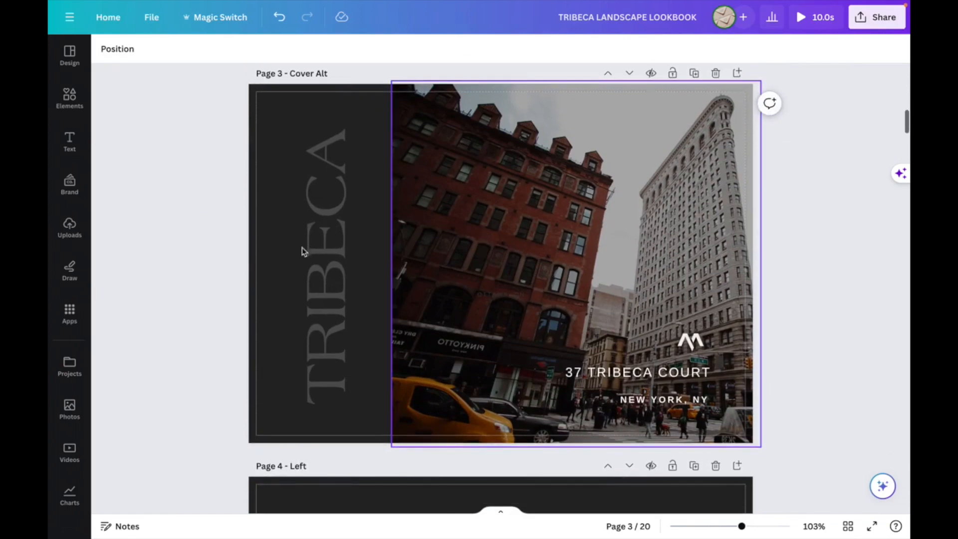
{"action": "left_click", "coordinate": [197, 270]}
Step: Shift the CLOSE TO PARKS box on page 5 toward the left bleed line and realign it with the OPEN CONCEPT box
{"action": "scroll", "coordinate": [253, 262], "scroll_direction": "down", "scroll_amount": 5}
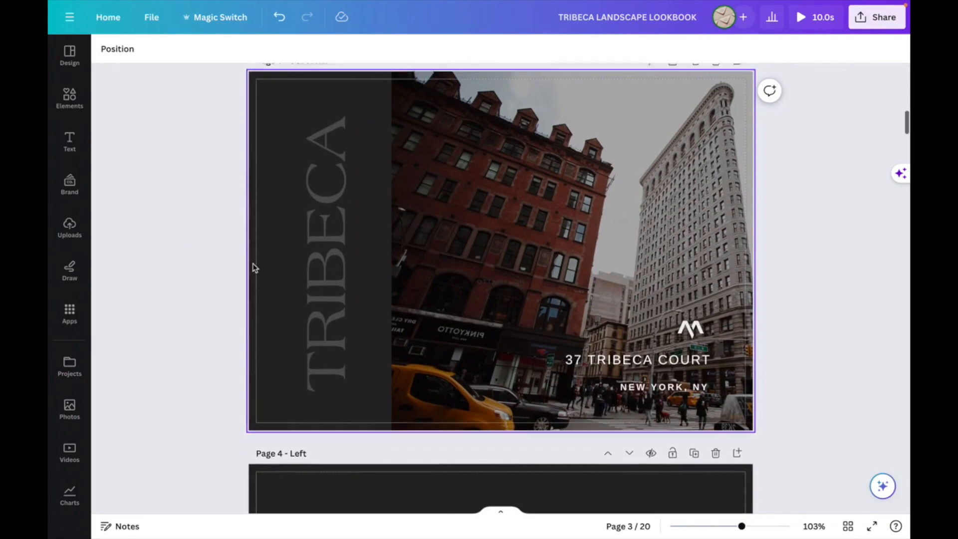
{"action": "scroll", "coordinate": [309, 250], "scroll_direction": "down", "scroll_amount": 20}
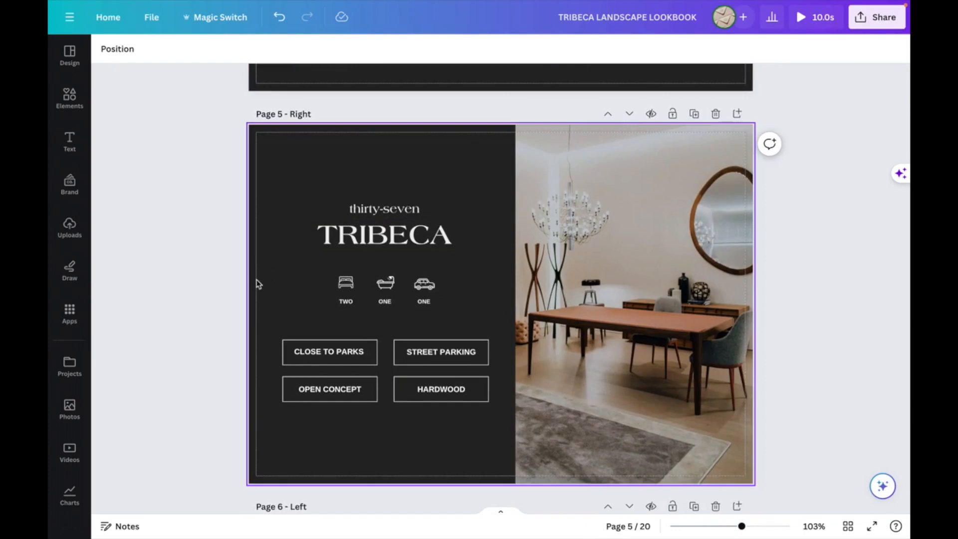
{"action": "left_click", "coordinate": [320, 342]}
{"action": "left_click", "coordinate": [313, 355]}
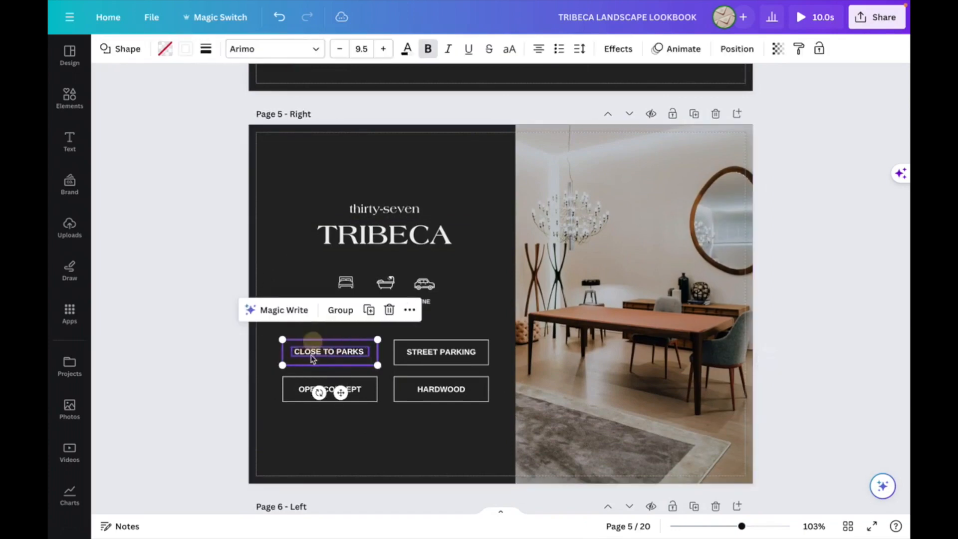
{"action": "left_click_drag", "start_coordinate": [314, 355], "coordinate": [297, 358]}
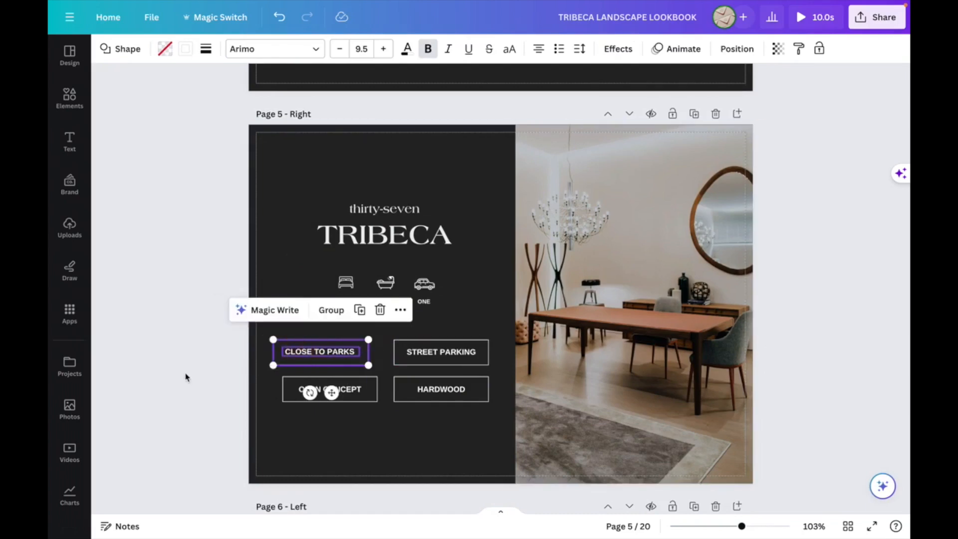
{"action": "left_click_drag", "start_coordinate": [340, 351], "coordinate": [350, 350]}
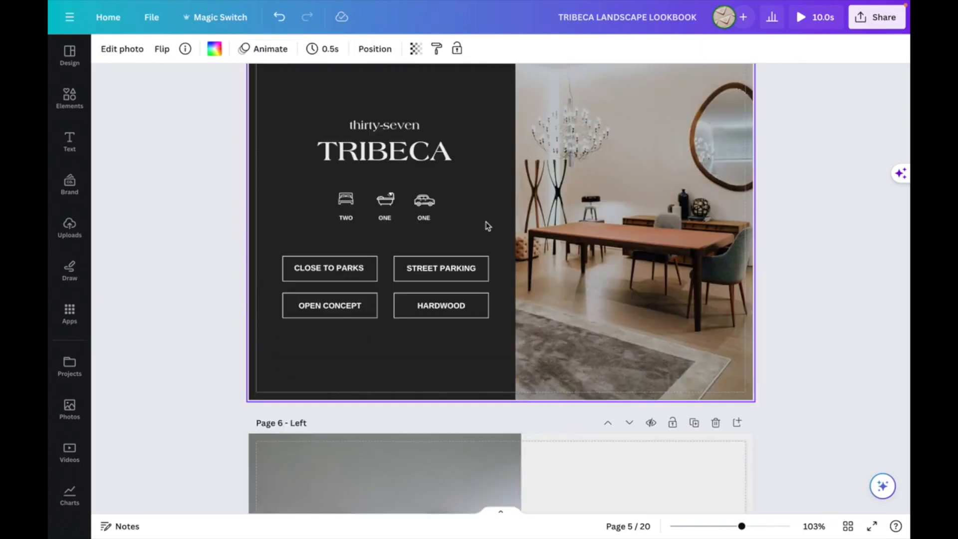
Step: Look through the lookbook's inner and cover pages with the bleed guides shown, and return to the Quick Tips page
{"action": "scroll", "coordinate": [487, 225], "scroll_direction": "down", "scroll_amount": 6}
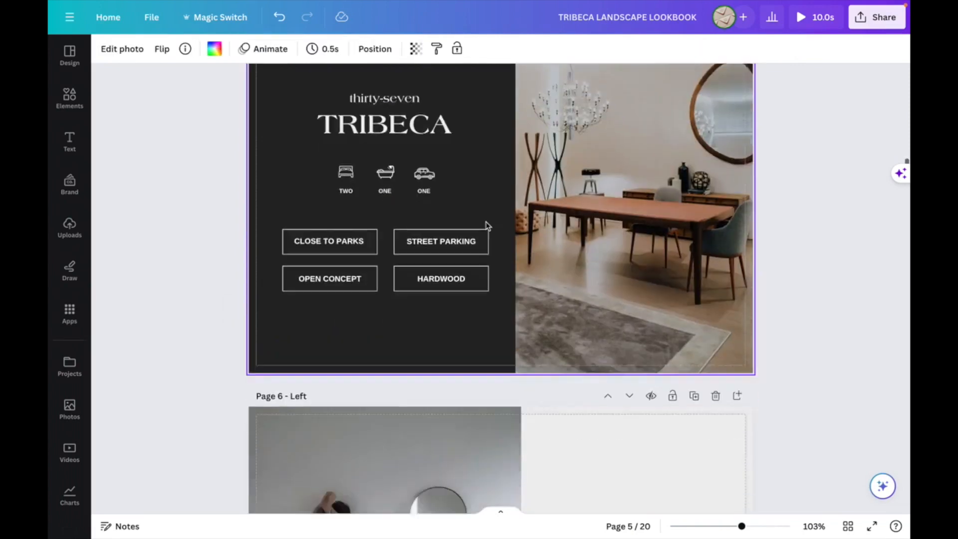
{"action": "scroll", "coordinate": [487, 226], "scroll_direction": "down", "scroll_amount": 8}
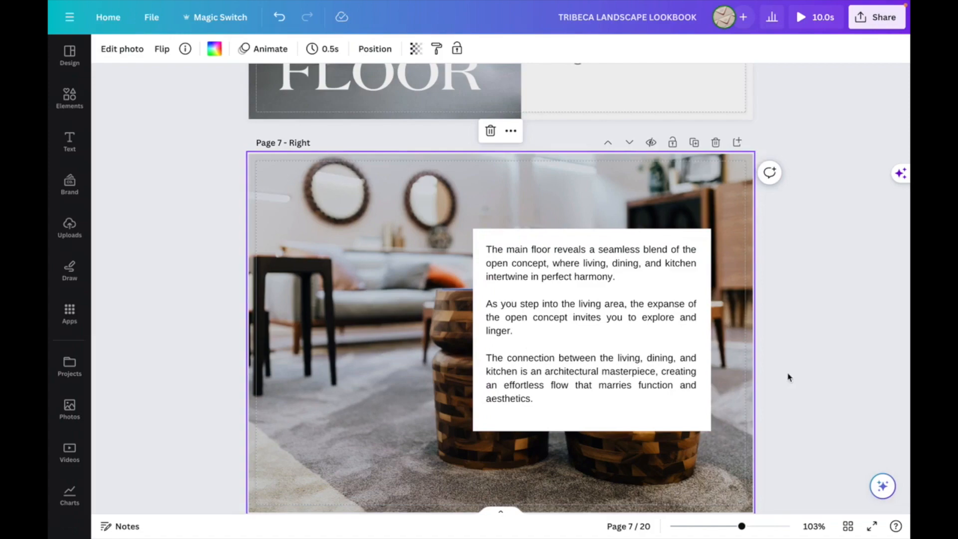
{"action": "scroll", "coordinate": [819, 342], "scroll_direction": "down", "scroll_amount": 3}
{"action": "scroll", "coordinate": [821, 343], "scroll_direction": "down", "scroll_amount": 4}
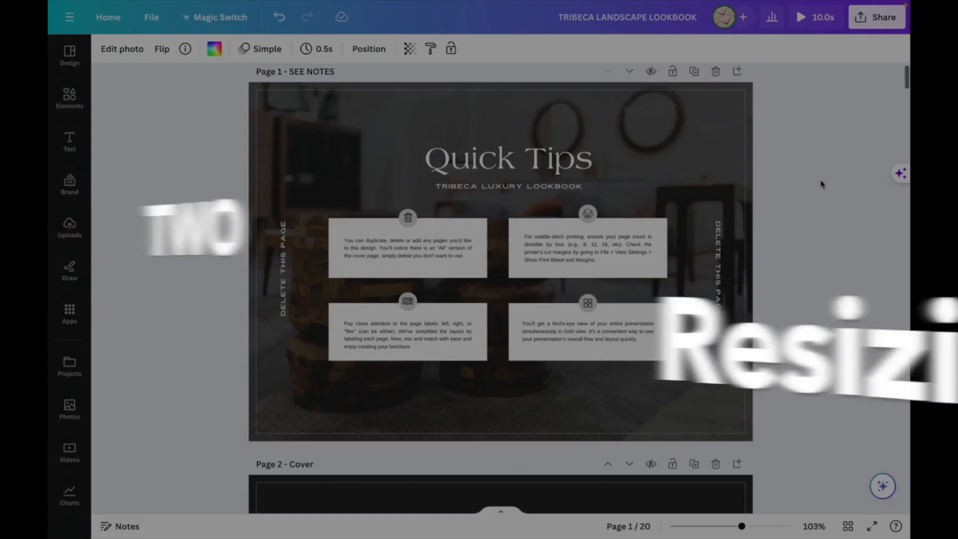
{"action": "scroll", "coordinate": [821, 184], "scroll_direction": "down", "scroll_amount": 6}
{"action": "scroll", "coordinate": [822, 185], "scroll_direction": "down", "scroll_amount": 3}
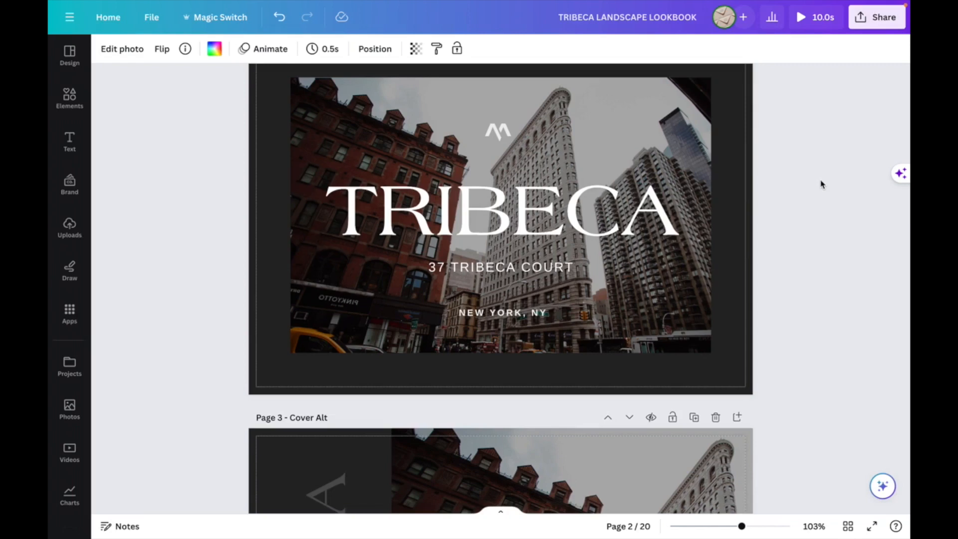
{"action": "scroll", "coordinate": [417, 165], "scroll_direction": "up", "scroll_amount": 4}
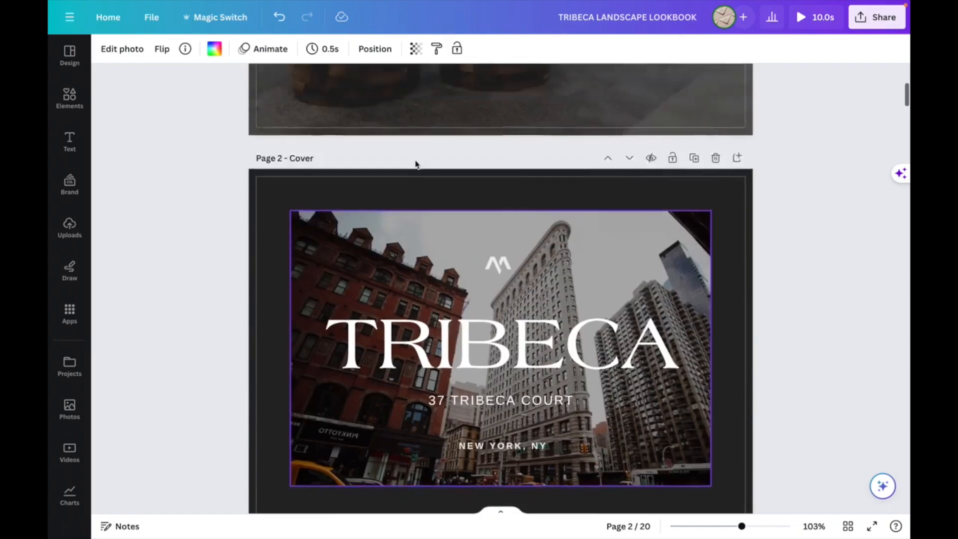
{"action": "scroll", "coordinate": [415, 164], "scroll_direction": "up", "scroll_amount": 6}
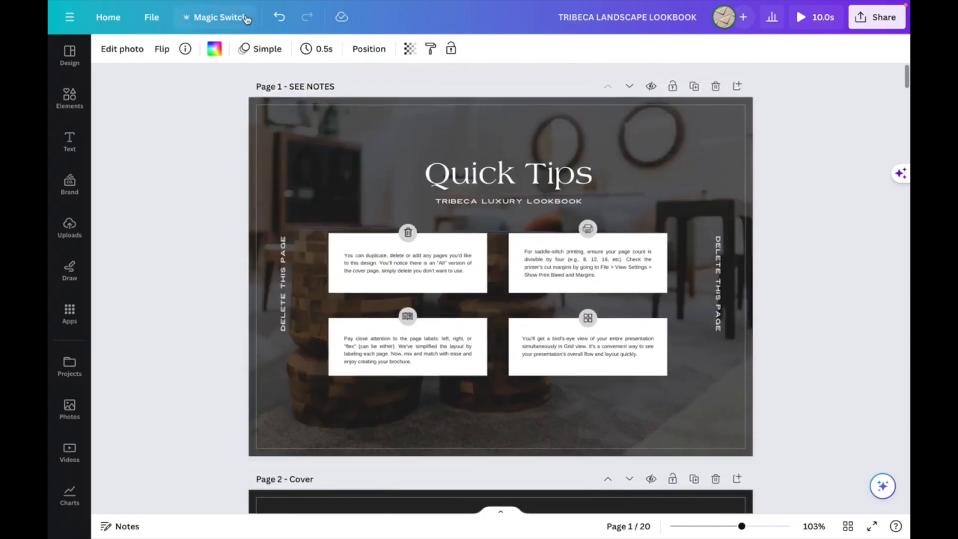
Step: Set up a custom-size resize of all pages with inches as the unit, and close it without applying
{"action": "left_click", "coordinate": [213, 16]}
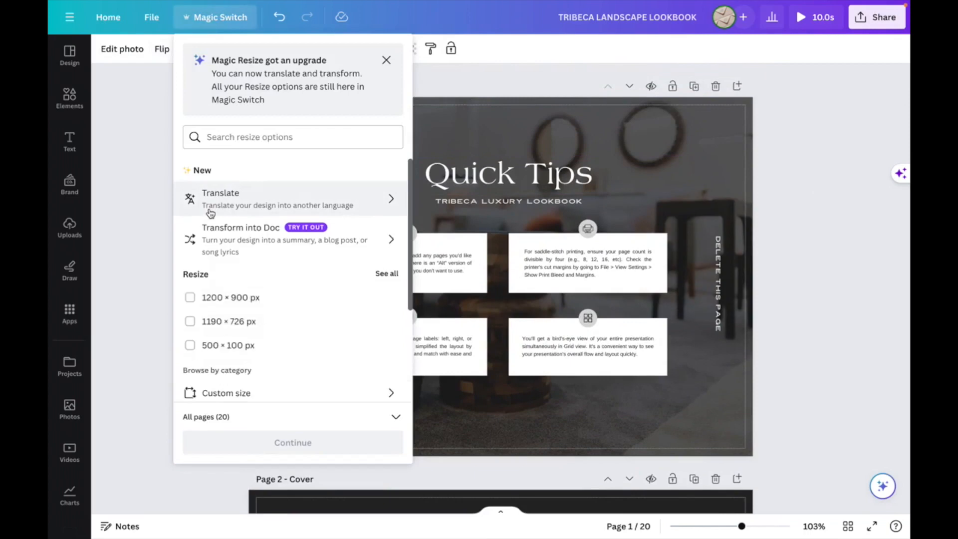
{"action": "scroll", "coordinate": [210, 213], "scroll_direction": "down", "scroll_amount": 3}
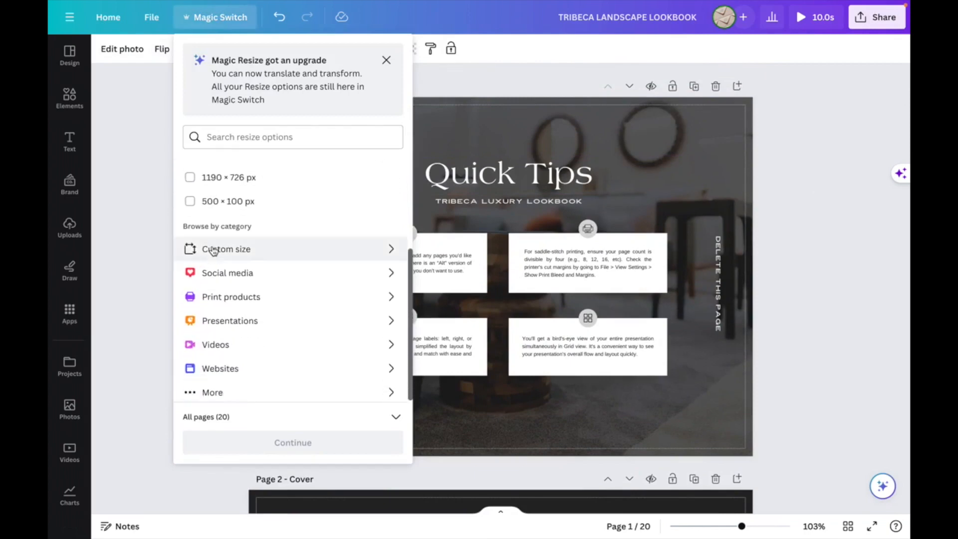
{"action": "left_click", "coordinate": [213, 250]}
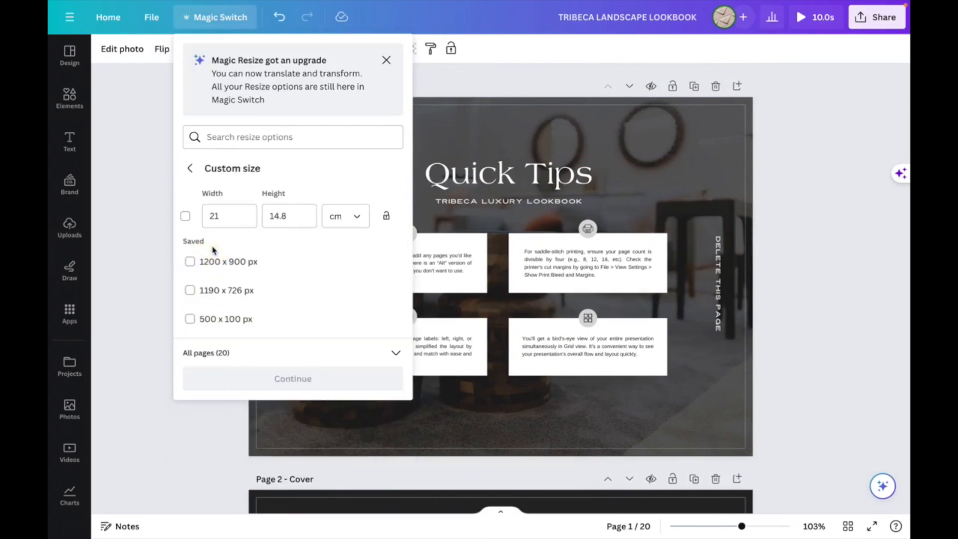
{"action": "left_click", "coordinate": [228, 219]}
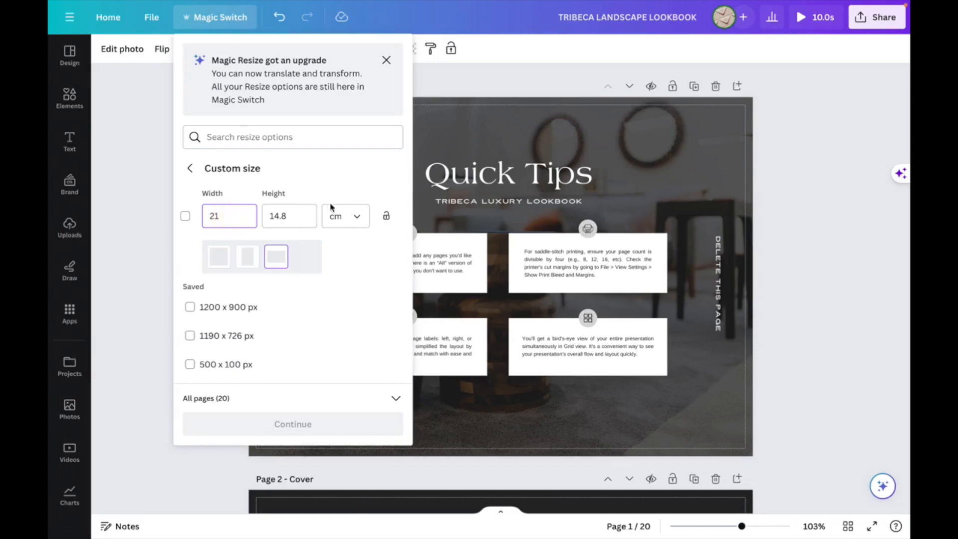
{"action": "left_click", "coordinate": [336, 222]}
{"action": "left_click", "coordinate": [332, 274]}
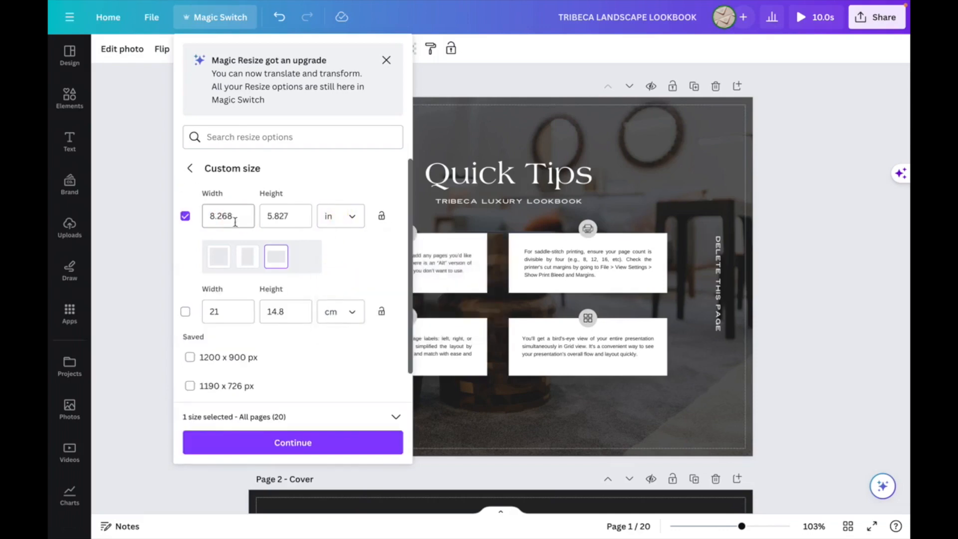
{"action": "left_click", "coordinate": [241, 226]}
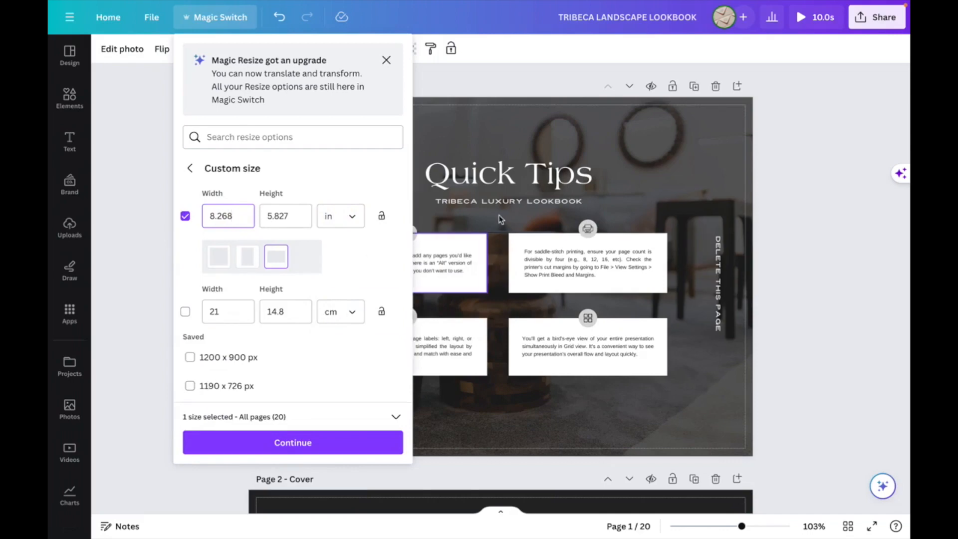
{"action": "left_click", "coordinate": [739, 184]}
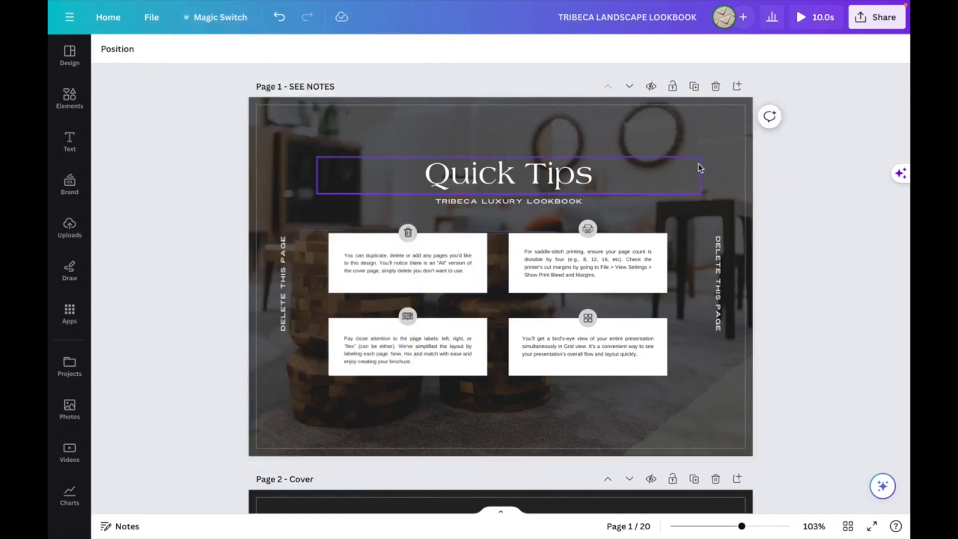
Step: Create a new blank design with a custom size of 8 in wide by 5 in high
{"action": "scroll", "coordinate": [700, 168], "scroll_direction": "down", "scroll_amount": 6}
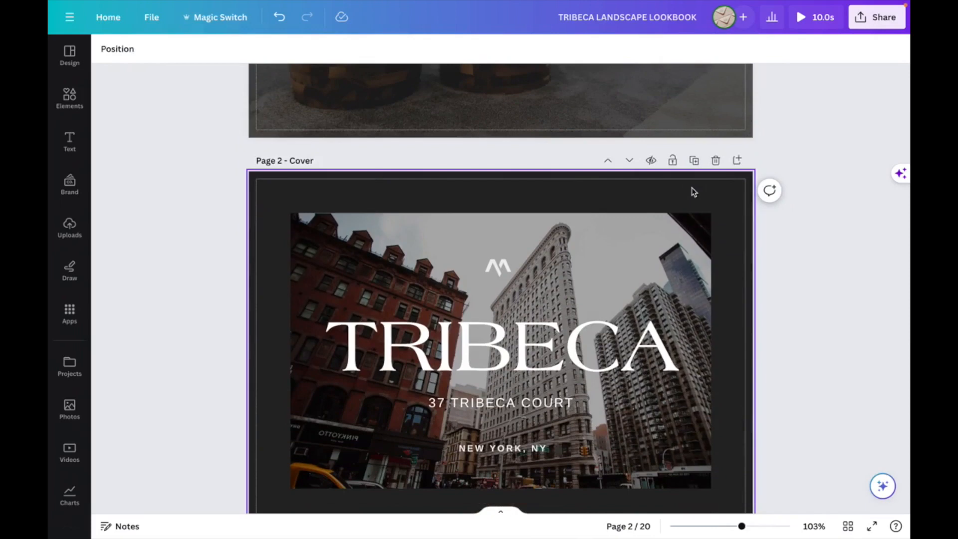
{"action": "scroll", "coordinate": [652, 238], "scroll_direction": "down", "scroll_amount": 4}
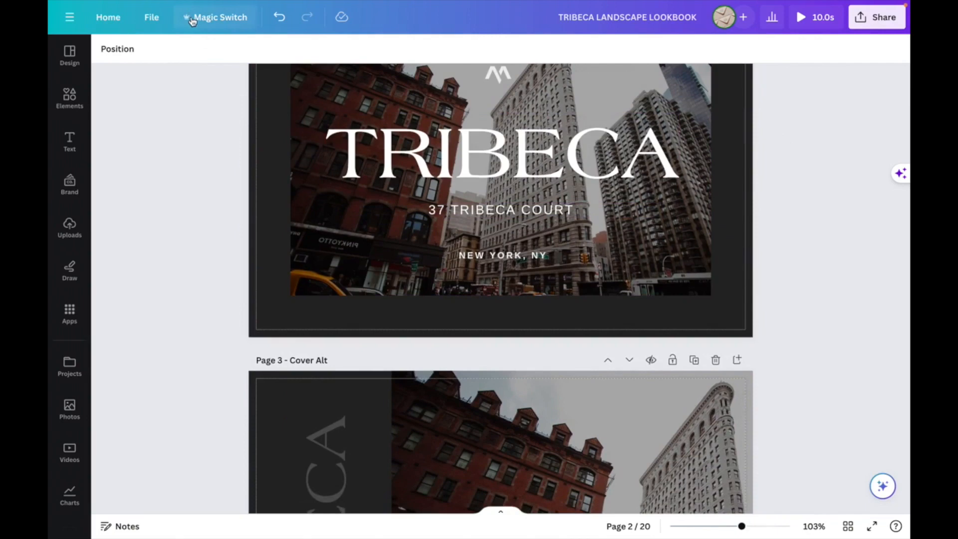
{"action": "left_click", "coordinate": [149, 20]}
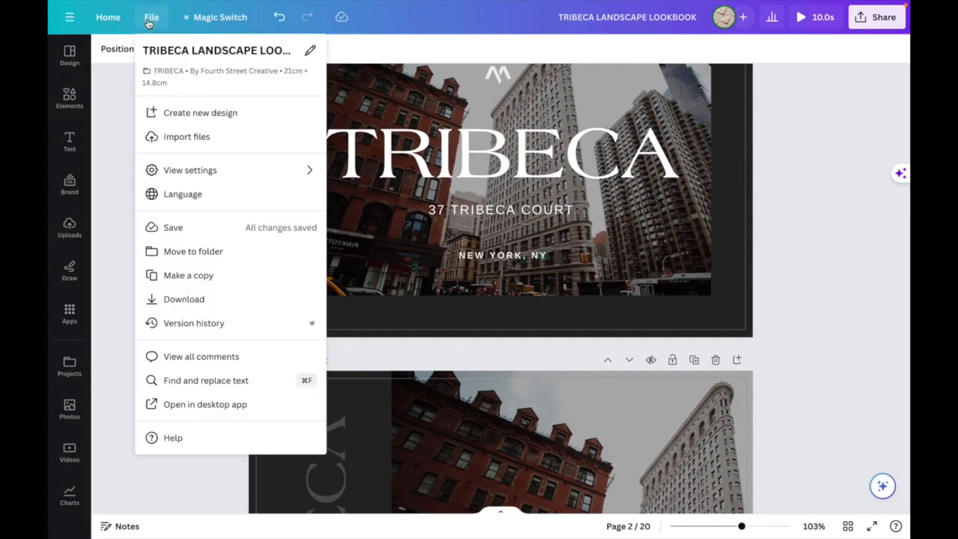
{"action": "left_click", "coordinate": [163, 112]}
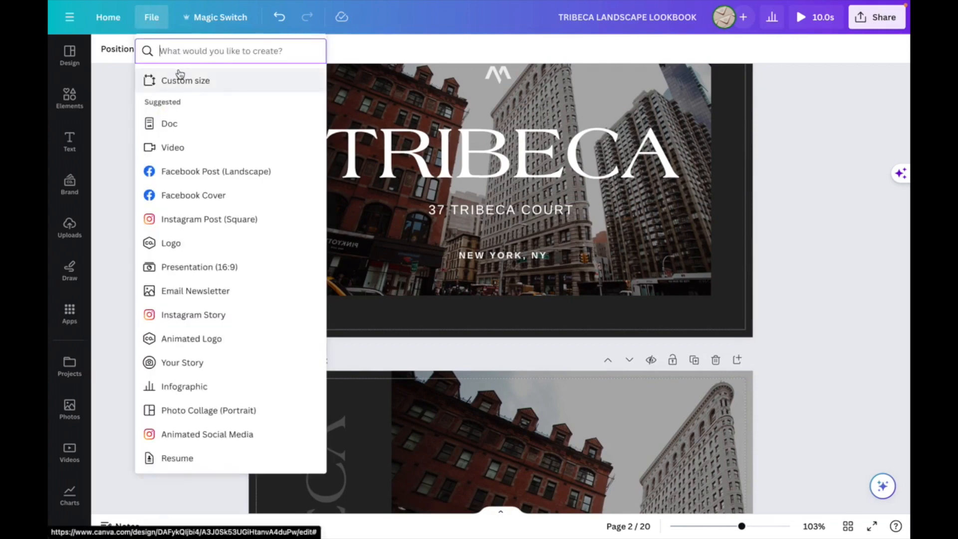
{"action": "left_click", "coordinate": [177, 80]}
{"action": "left_click", "coordinate": [272, 103]}
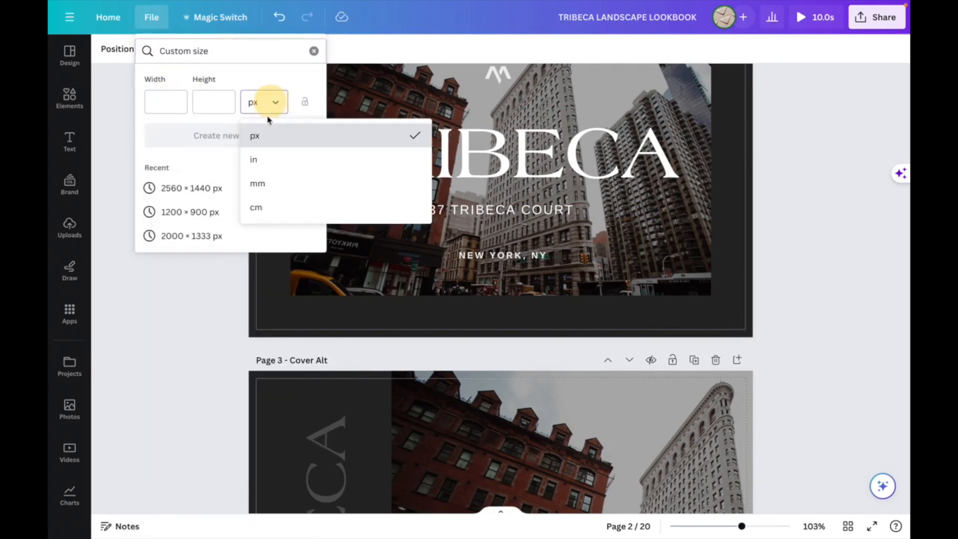
{"action": "left_click", "coordinate": [259, 160]}
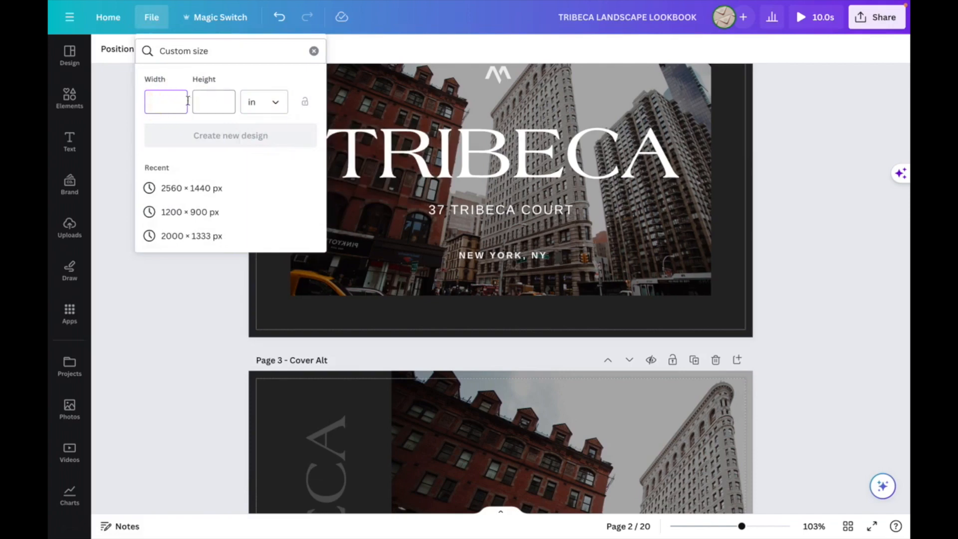
{"action": "left_click", "coordinate": [212, 102]}
{"action": "left_click", "coordinate": [170, 100]}
{"action": "type", "text": "8"}
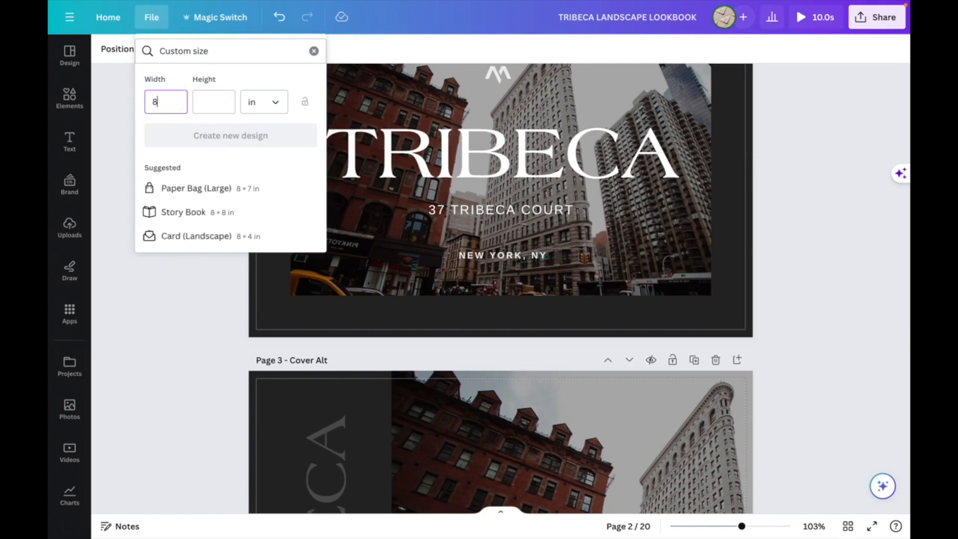
{"action": "left_click", "coordinate": [210, 97]}
{"action": "type", "text": "5"}
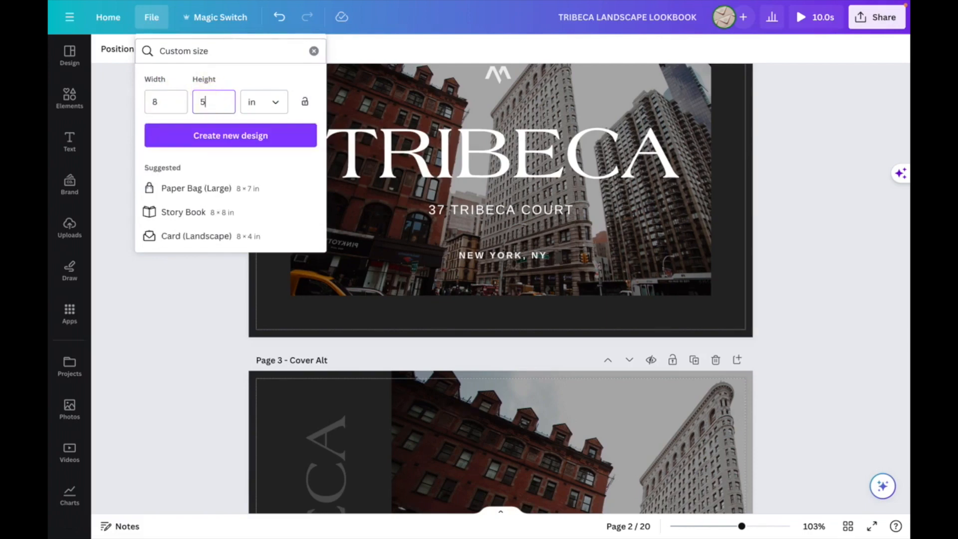
{"action": "left_click", "coordinate": [220, 137]}
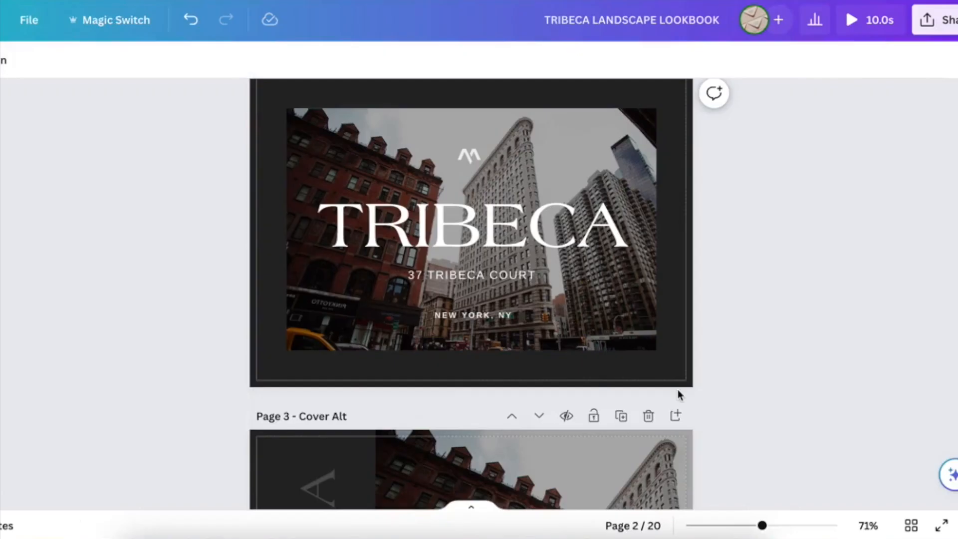
Step: Copy the Cover page from the lookbook's page overview and paste it into the new 8 × 5 in design
{"action": "left_click", "coordinate": [911, 526]}
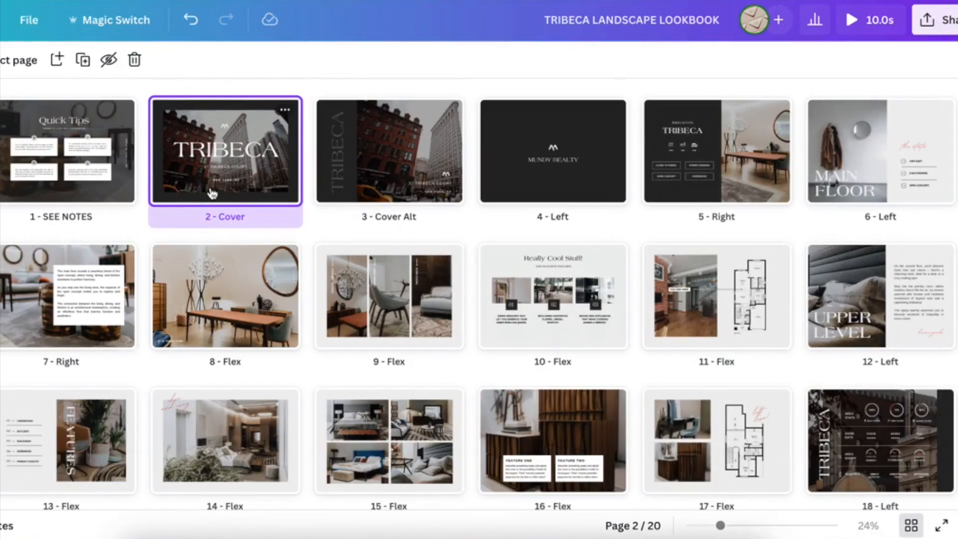
{"action": "right_click", "coordinate": [211, 185]}
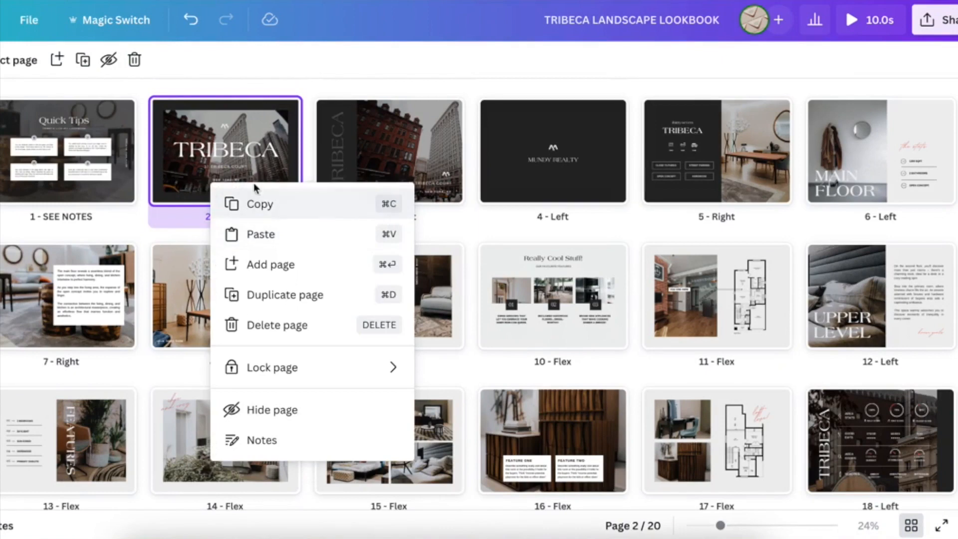
{"action": "left_click", "coordinate": [138, 232]}
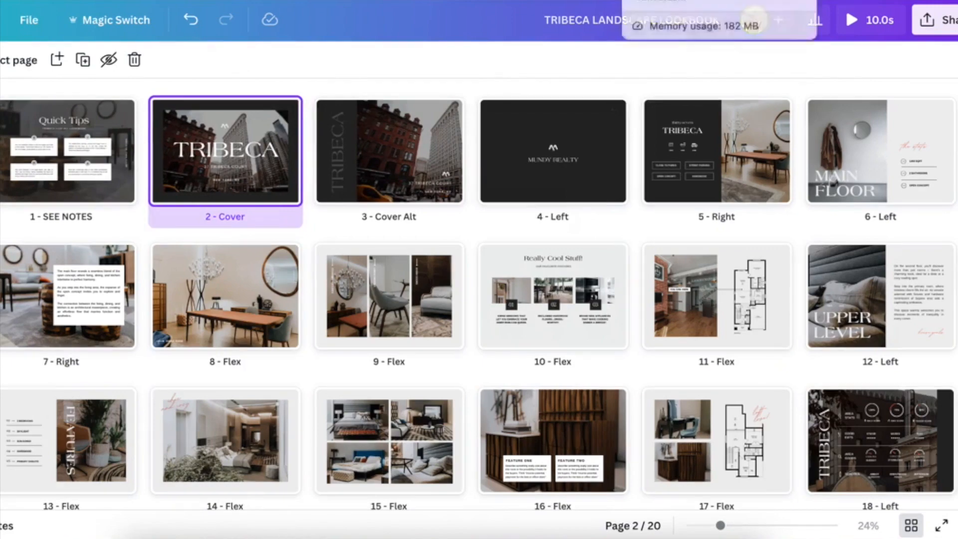
{"action": "key", "text": "ctrl+Tab"}
{"action": "key", "text": "ctrl+v"}
{"action": "left_click", "coordinate": [184, 252]}
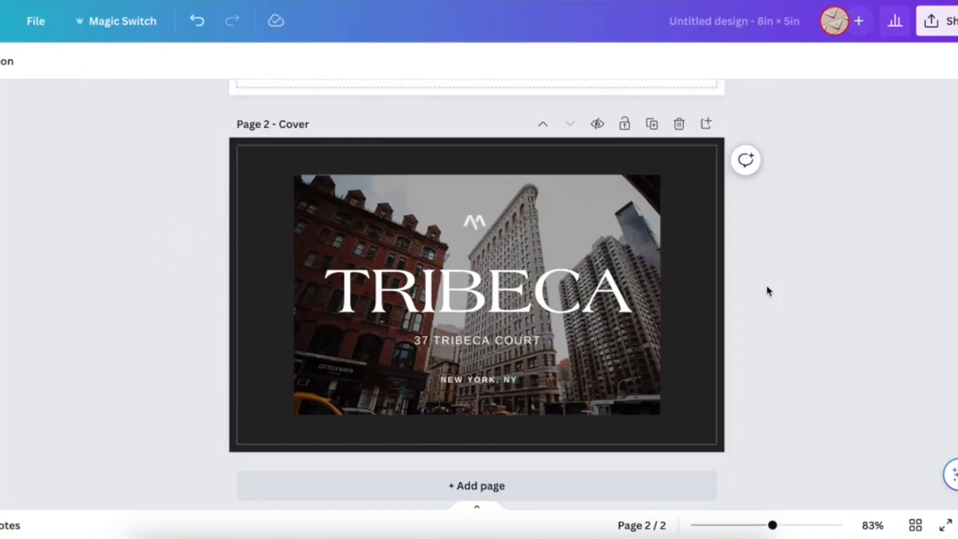
Step: Widen the pasted cover's building photo on both sides so its side margins match the wider page format
{"action": "left_click", "coordinate": [404, 191]}
{"action": "left_click_drag", "start_coordinate": [293, 294], "coordinate": [263, 293]}
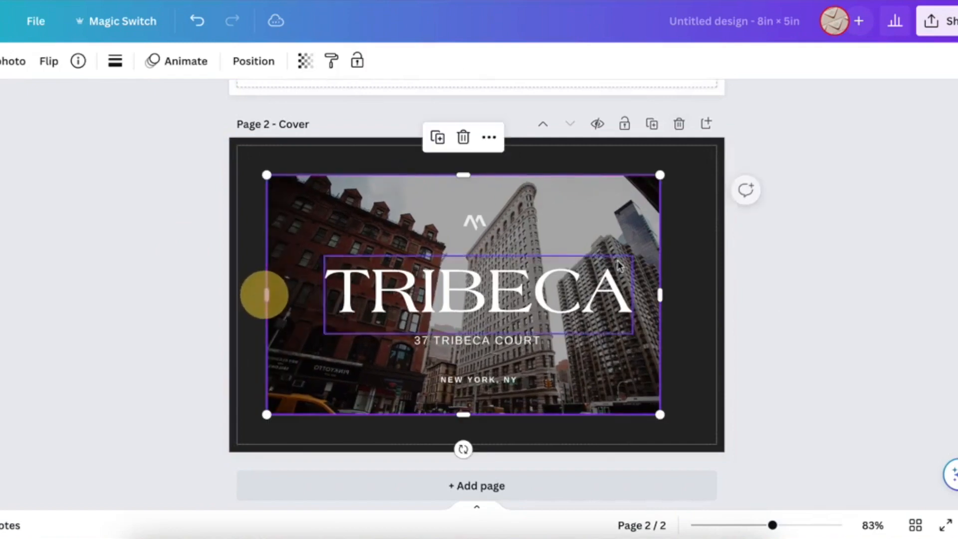
{"action": "left_click_drag", "start_coordinate": [660, 292], "coordinate": [686, 290]}
{"action": "left_click", "coordinate": [129, 327]}
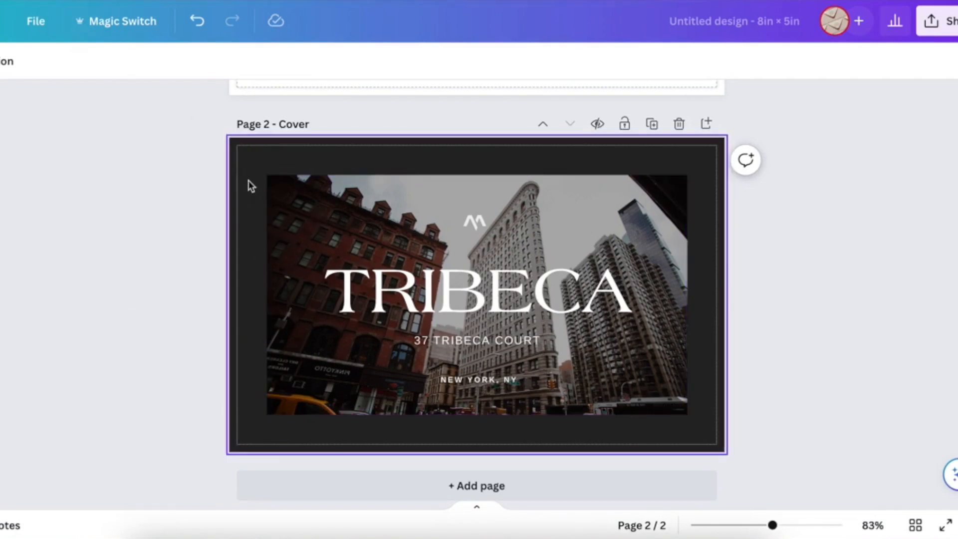
{"action": "left_click", "coordinate": [31, 21]}
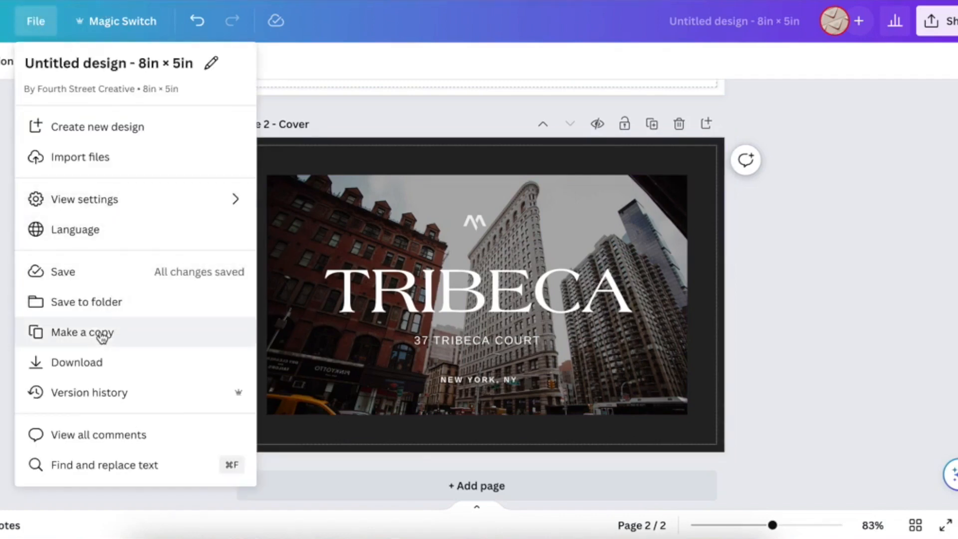
{"action": "left_click", "coordinate": [257, 218]}
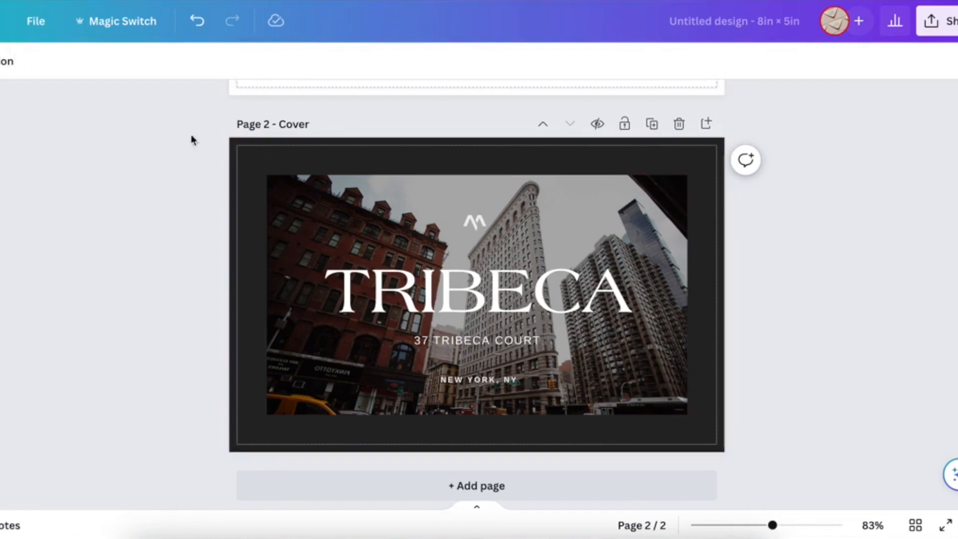
{"action": "left_click", "coordinate": [35, 21]}
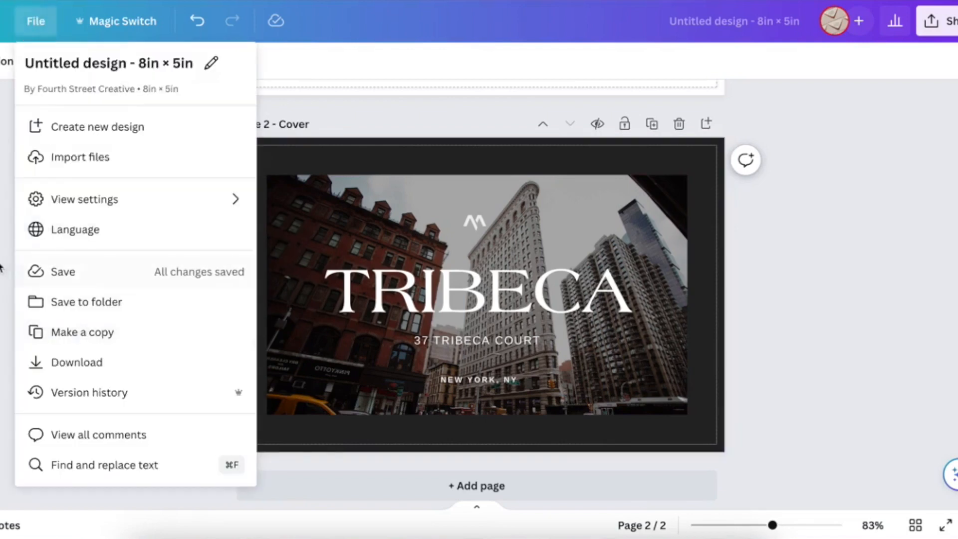
{"action": "left_click", "coordinate": [3, 270]}
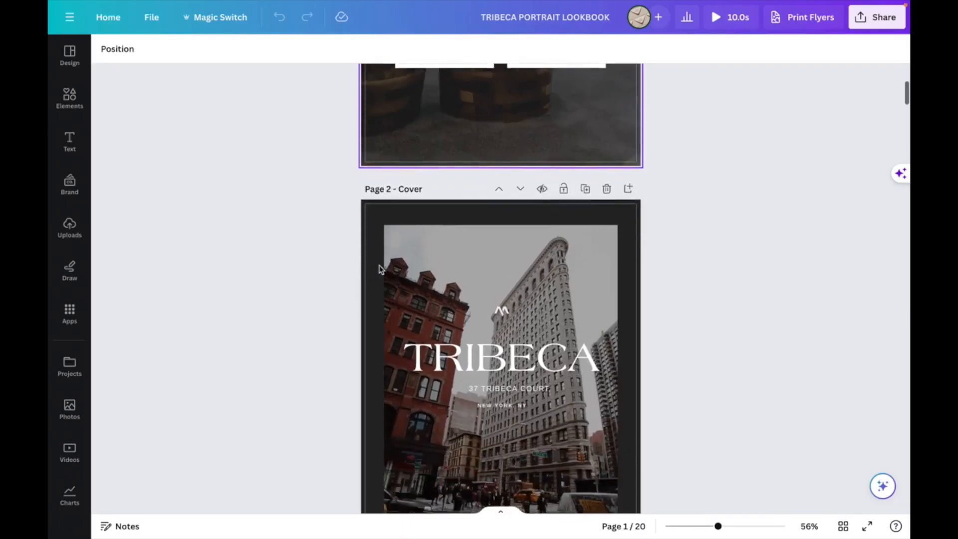
{"action": "scroll", "coordinate": [379, 269], "scroll_direction": "down", "scroll_amount": 1}
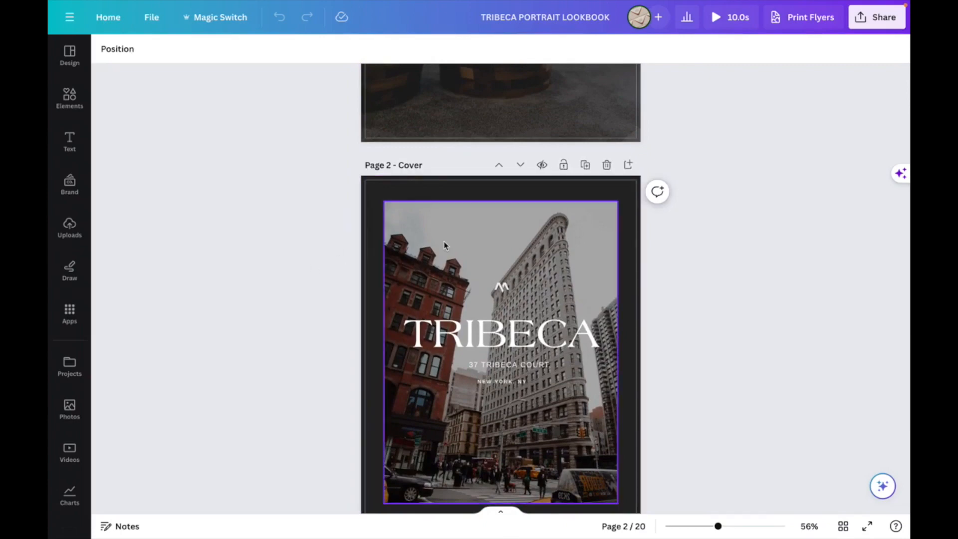
{"action": "scroll", "coordinate": [445, 244], "scroll_direction": "down", "scroll_amount": 1}
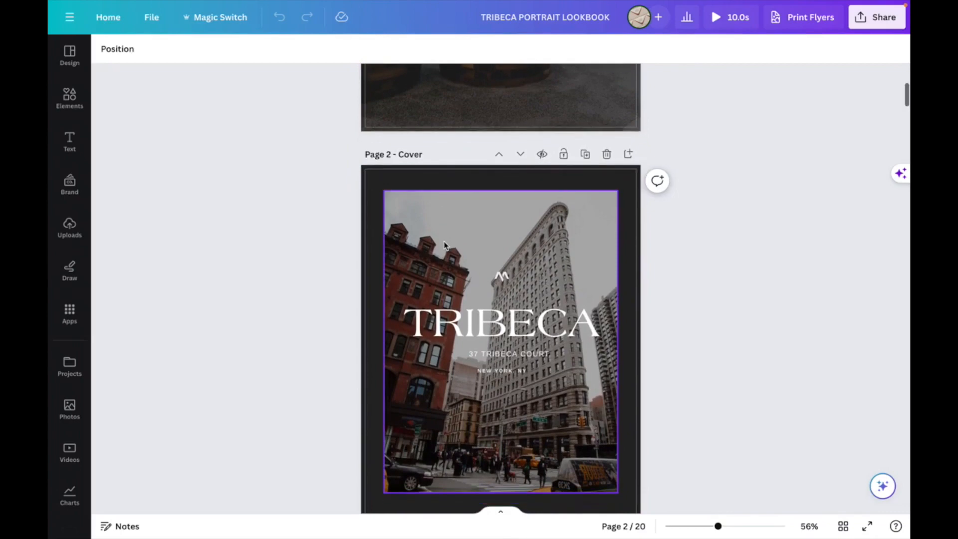
{"action": "scroll", "coordinate": [444, 244], "scroll_direction": "down", "scroll_amount": 3}
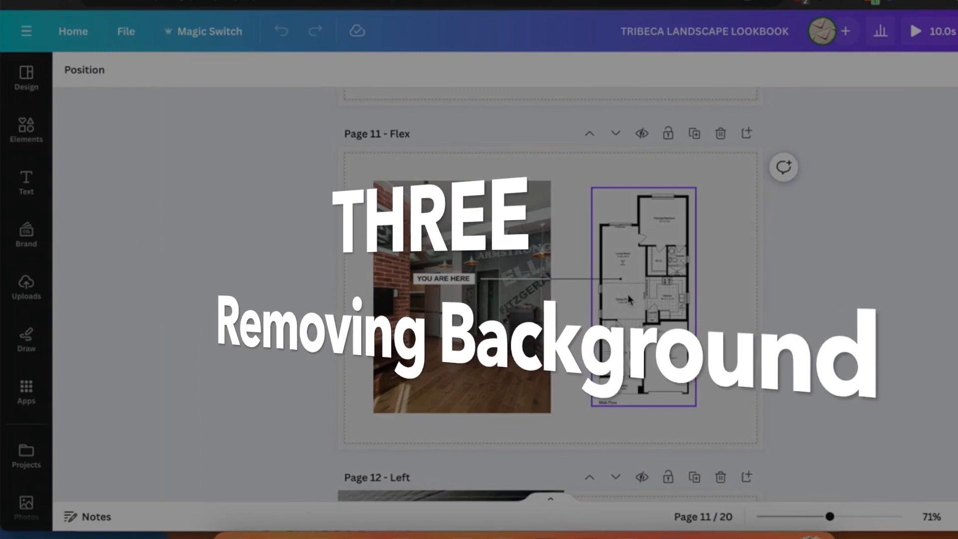
Step: View the photo effects available for the page 11 floor plan, including the background remover
{"action": "left_click", "coordinate": [661, 295]}
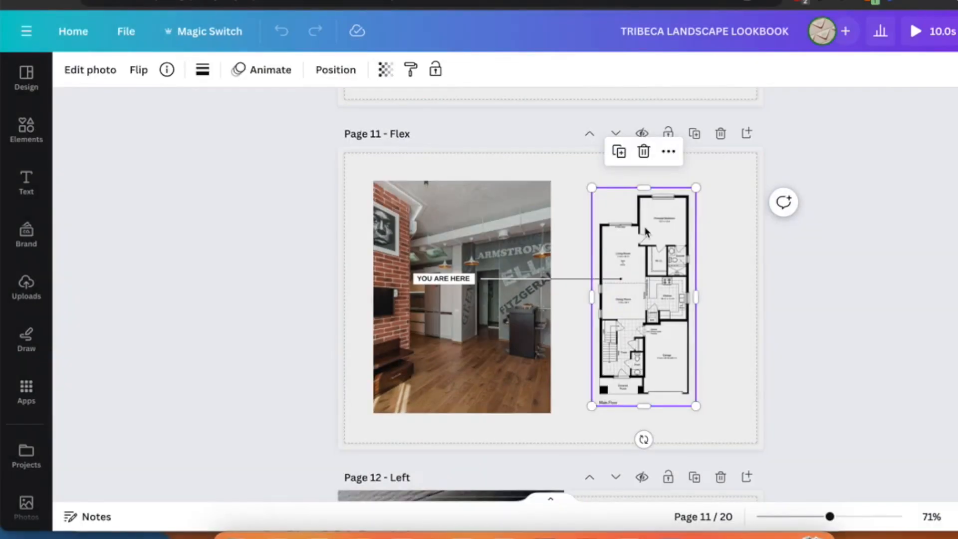
{"action": "left_click", "coordinate": [721, 250]}
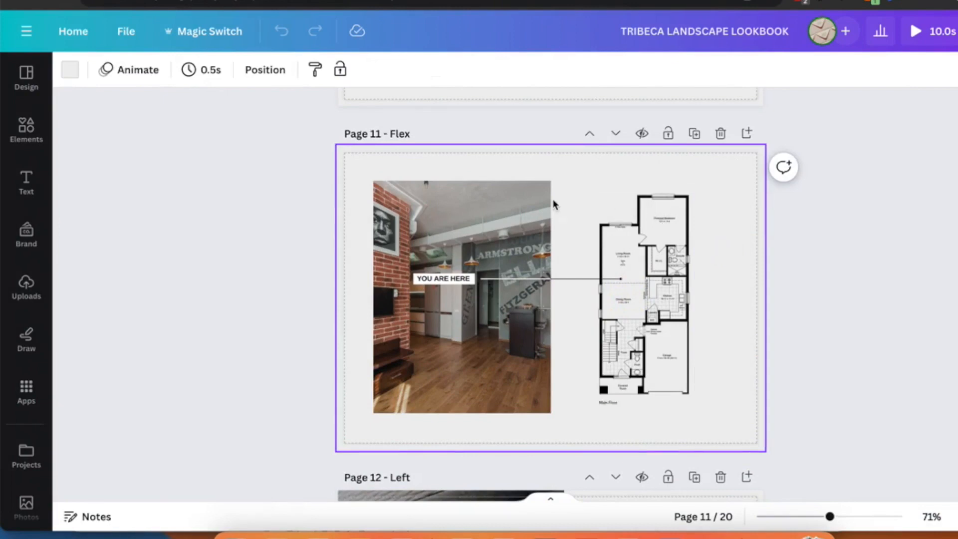
{"action": "left_click", "coordinate": [664, 229]}
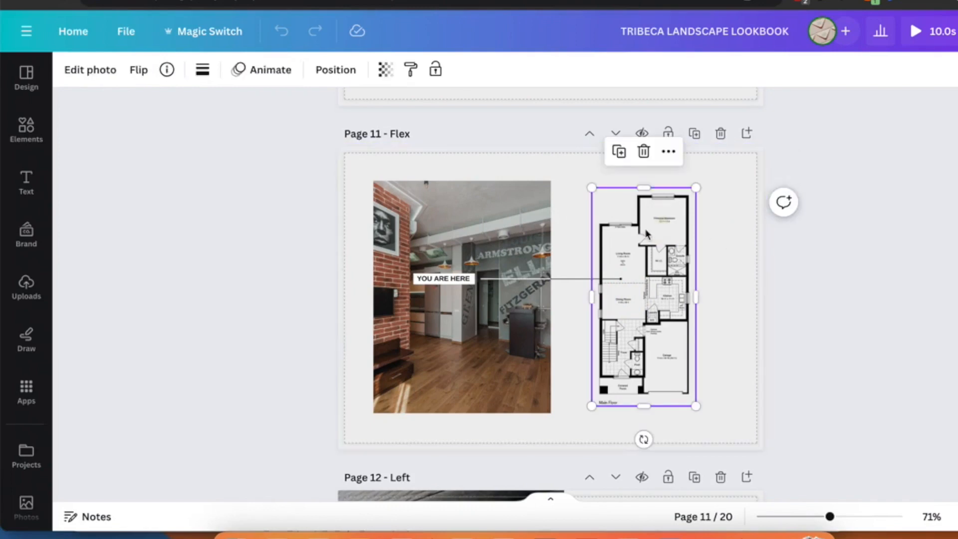
{"action": "left_click", "coordinate": [76, 71]}
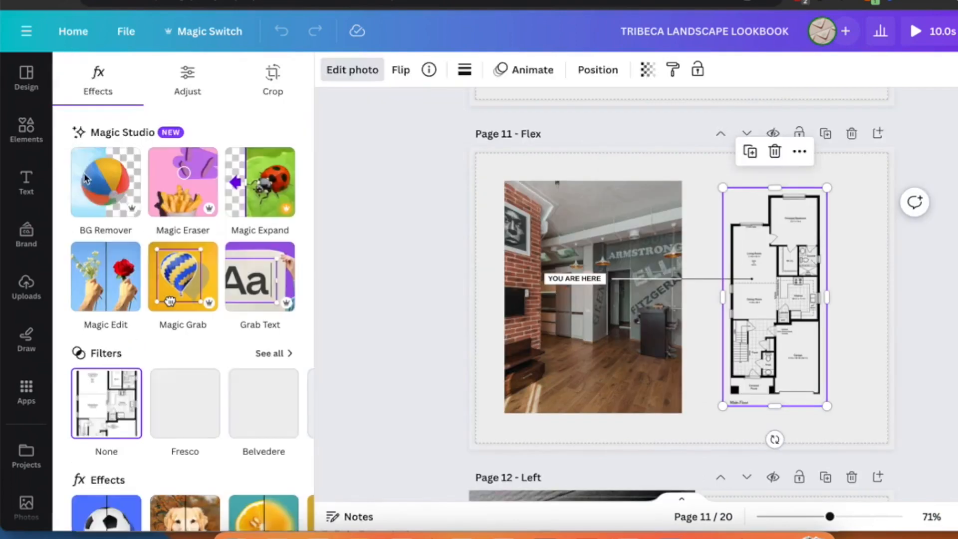
{"action": "left_click", "coordinate": [403, 184]}
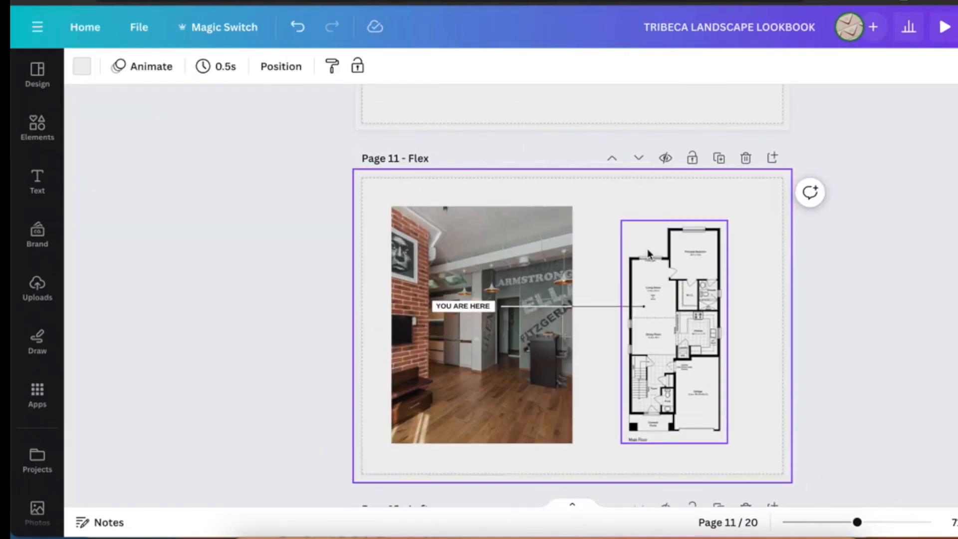
Step: Nudge the floor plan on page 11 slightly to the left and bring up its photo editing options
{"action": "left_click", "coordinate": [649, 253]}
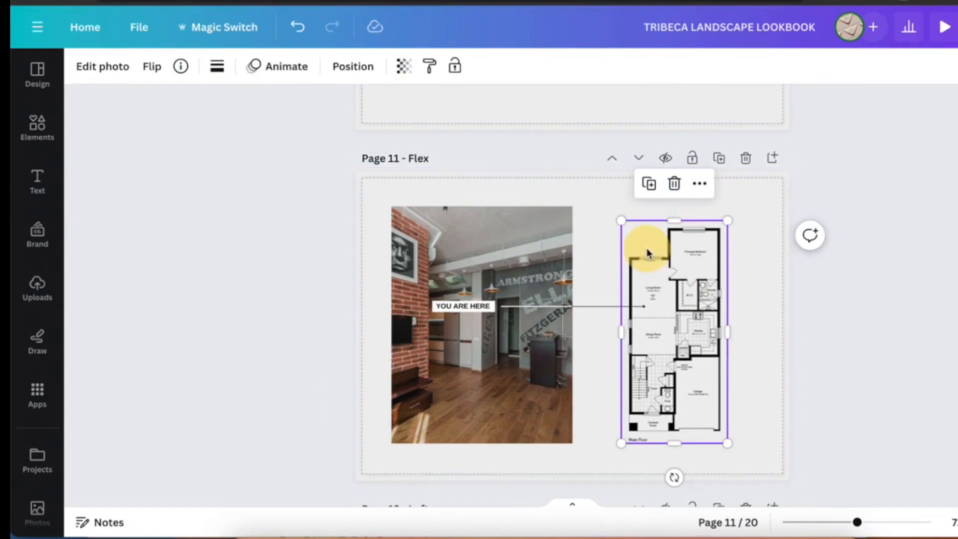
{"action": "left_click_drag", "start_coordinate": [647, 251], "coordinate": [645, 250]}
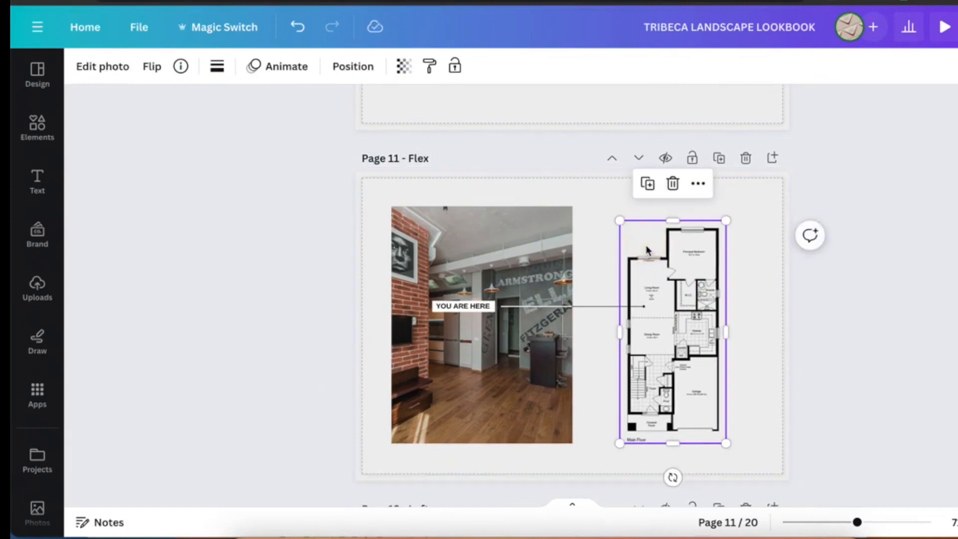
{"action": "left_click", "coordinate": [738, 258]}
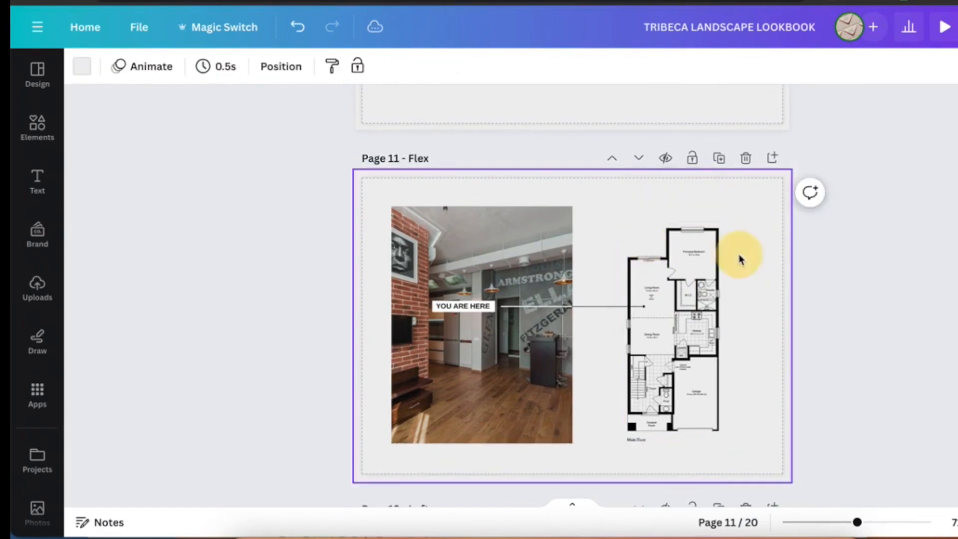
{"action": "left_click", "coordinate": [628, 257]}
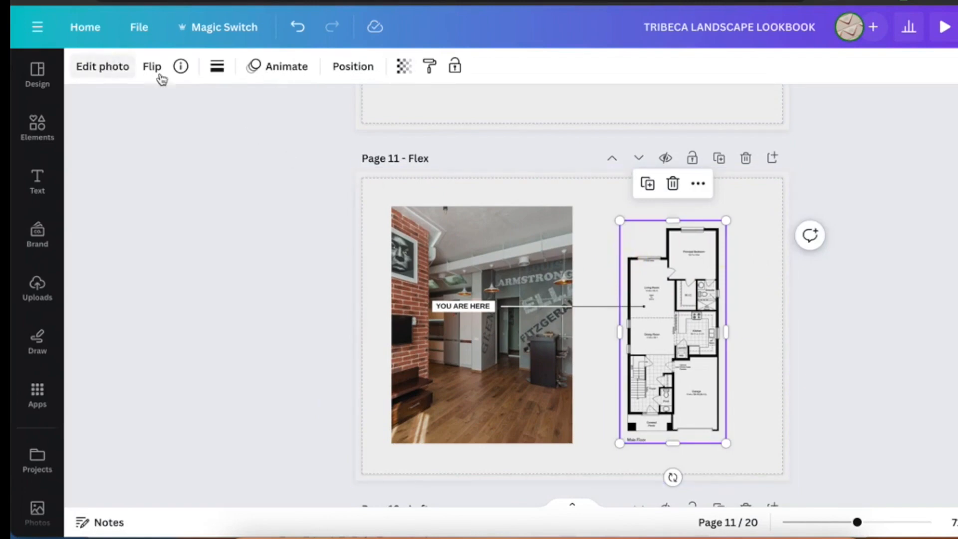
{"action": "left_click", "coordinate": [604, 210]}
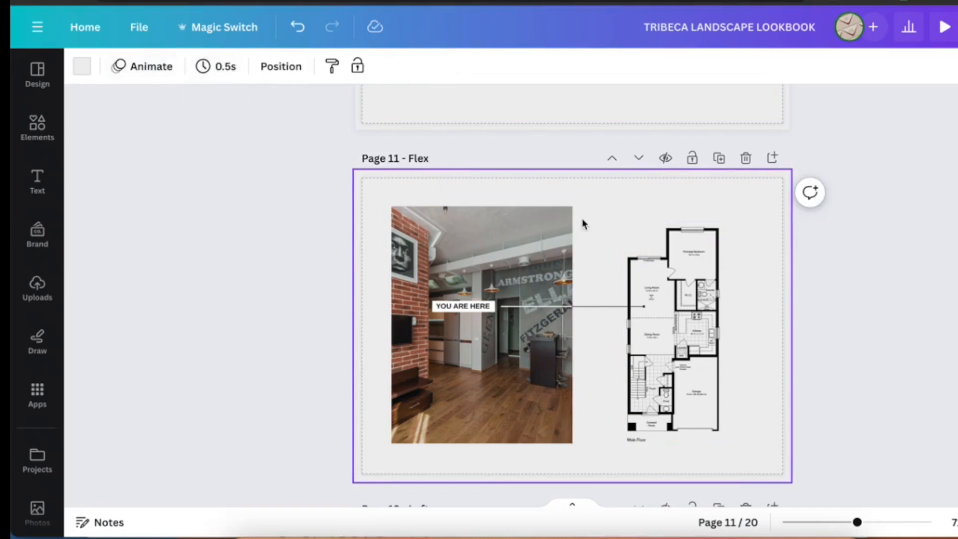
{"action": "left_click", "coordinate": [666, 278]}
{"action": "left_click", "coordinate": [97, 67]}
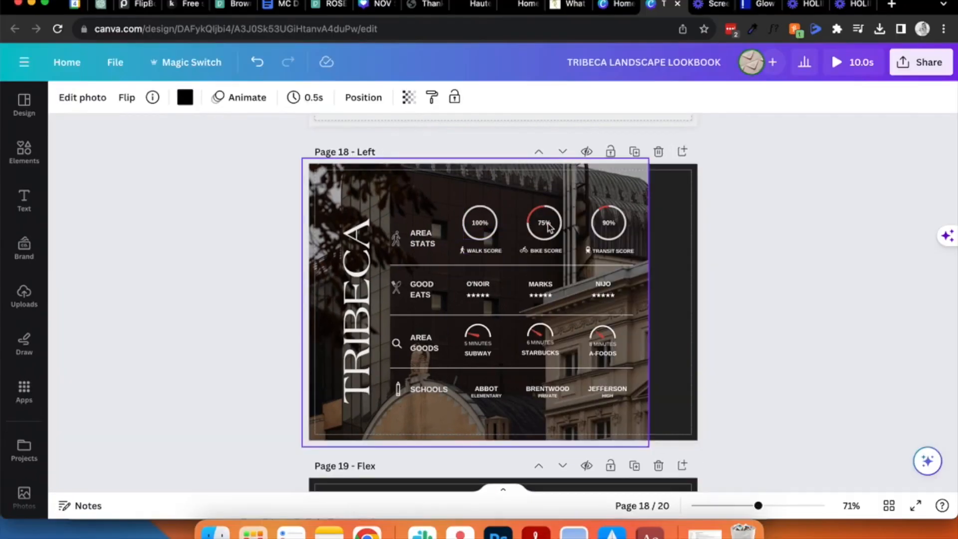
Step: Inspect the settings of the walk score progress ring and the O'NOIR star rating pictogram on page 18
{"action": "double_click", "coordinate": [479, 223]}
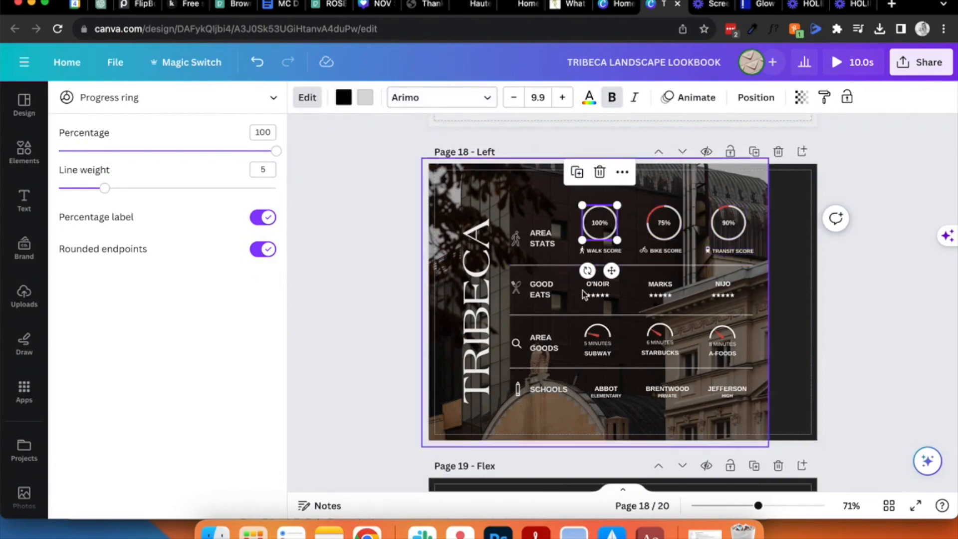
{"action": "left_click", "coordinate": [598, 296]}
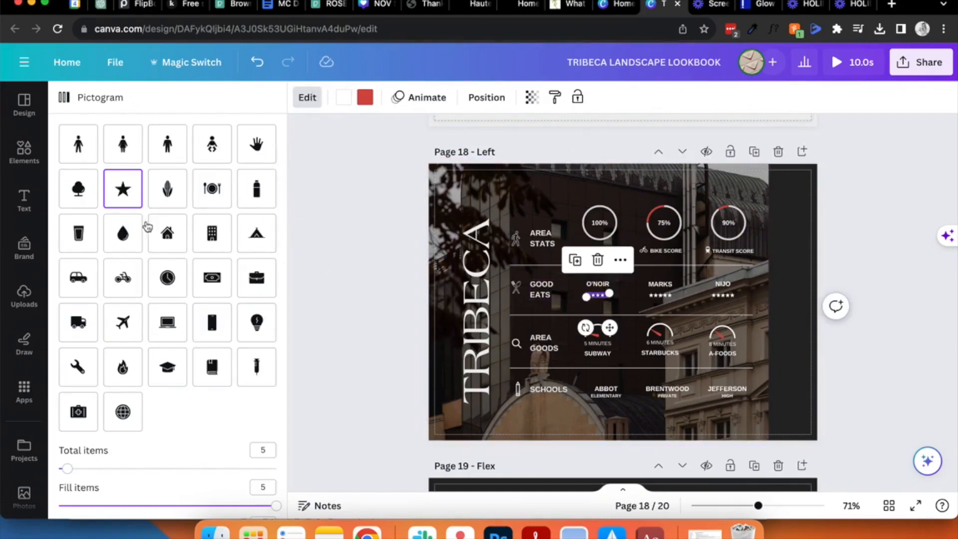
{"action": "left_click", "coordinate": [270, 449]}
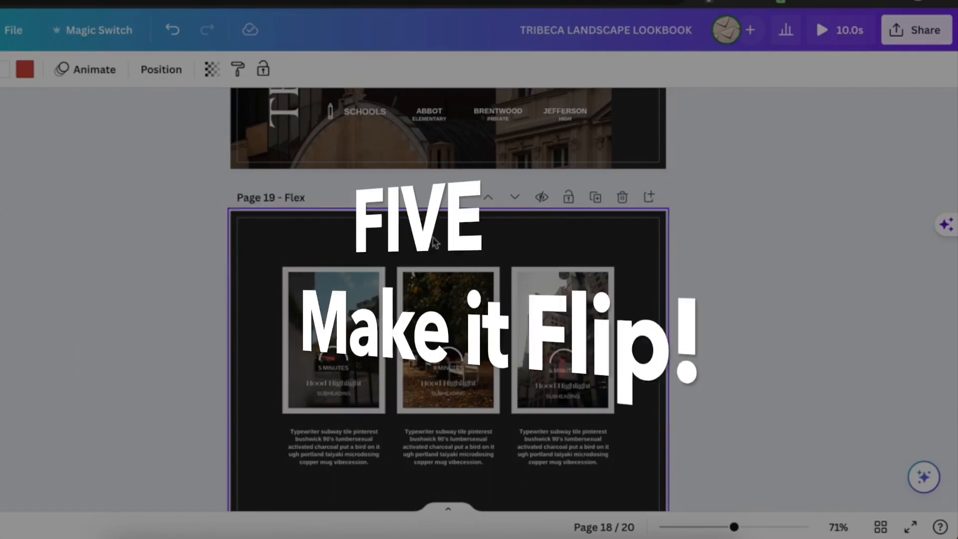
Step: Look through the lookbook's pages, using the page overview, and open page 20, the Back page
{"action": "scroll", "coordinate": [492, 253], "scroll_direction": "up", "scroll_amount": 5}
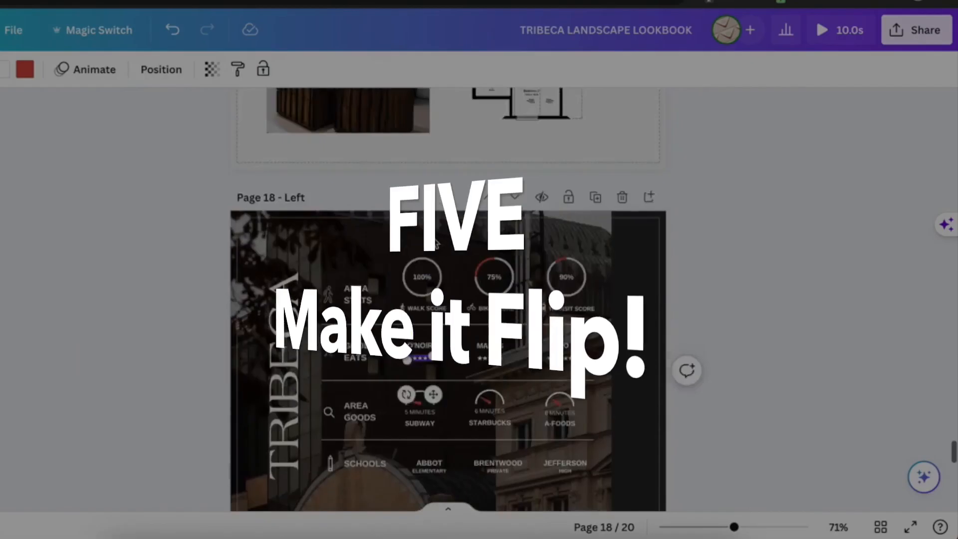
{"action": "scroll", "coordinate": [437, 243], "scroll_direction": "up", "scroll_amount": 20}
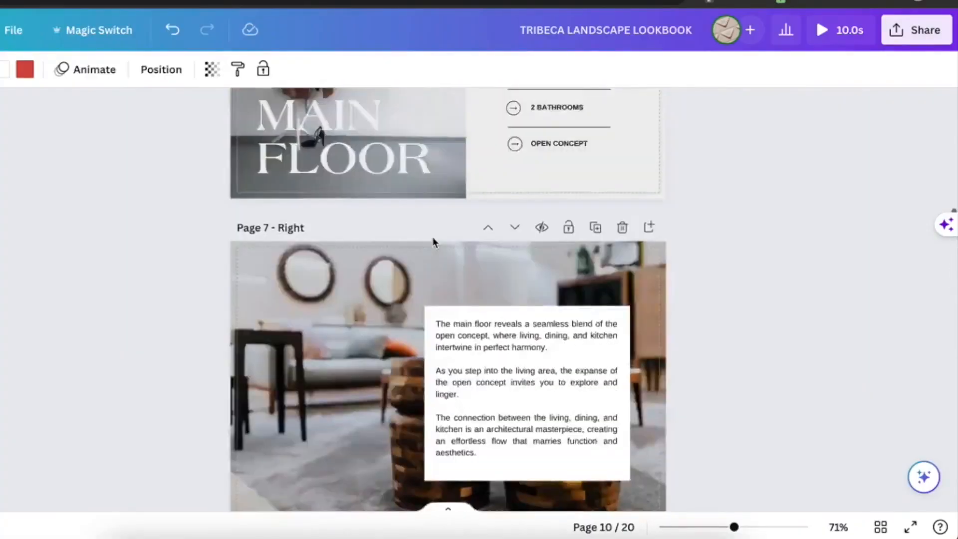
{"action": "scroll", "coordinate": [434, 242], "scroll_direction": "up", "scroll_amount": 20}
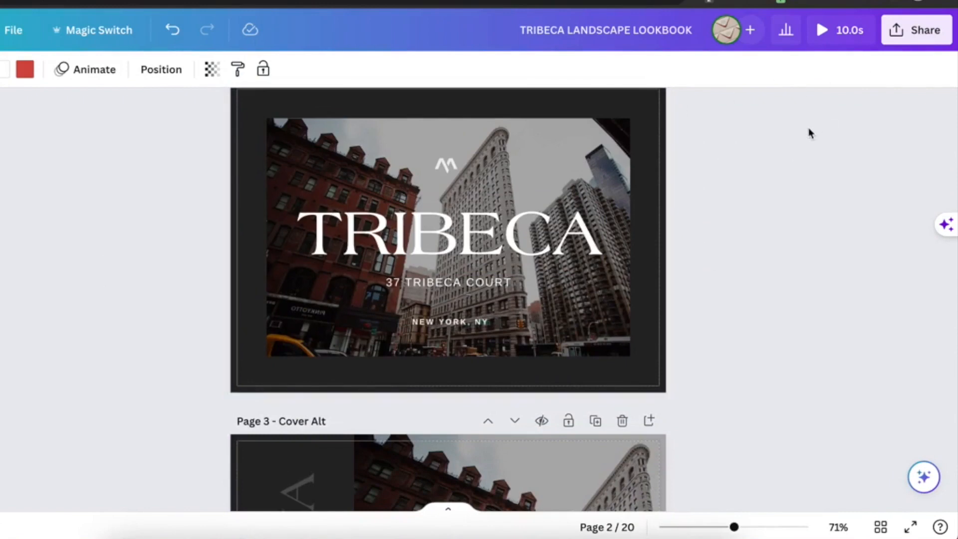
{"action": "scroll", "coordinate": [809, 189], "scroll_direction": "down", "scroll_amount": 3}
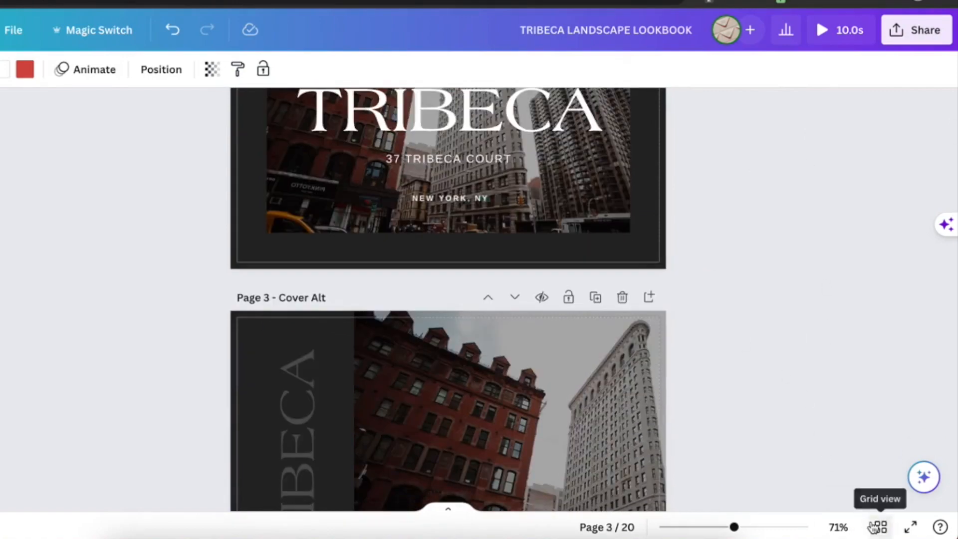
{"action": "left_click", "coordinate": [881, 527]}
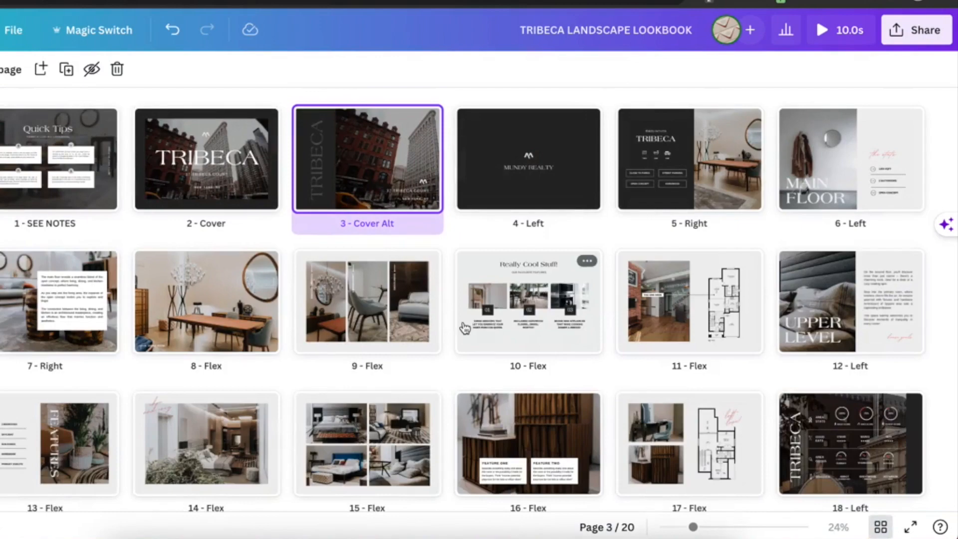
{"action": "scroll", "coordinate": [466, 328], "scroll_direction": "down", "scroll_amount": 2}
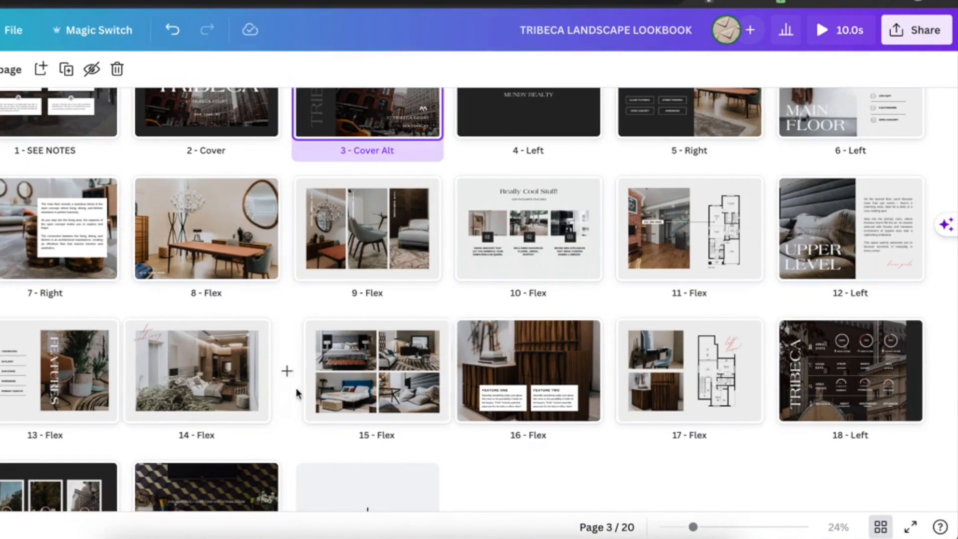
{"action": "scroll", "coordinate": [287, 370], "scroll_direction": "down", "scroll_amount": 2}
{"action": "left_click", "coordinate": [191, 437]}
{"action": "left_click", "coordinate": [191, 437]}
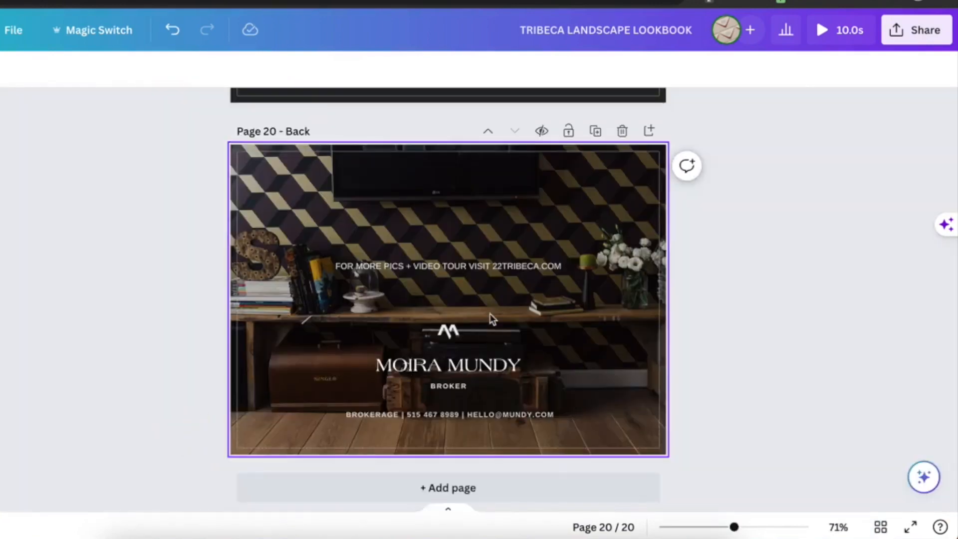
{"action": "left_click", "coordinate": [456, 267]}
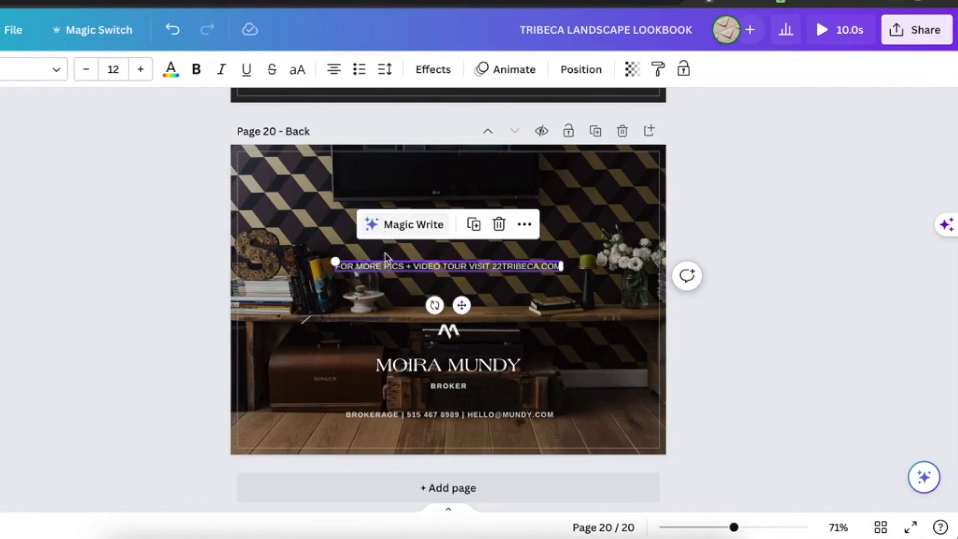
{"action": "left_click", "coordinate": [528, 225]}
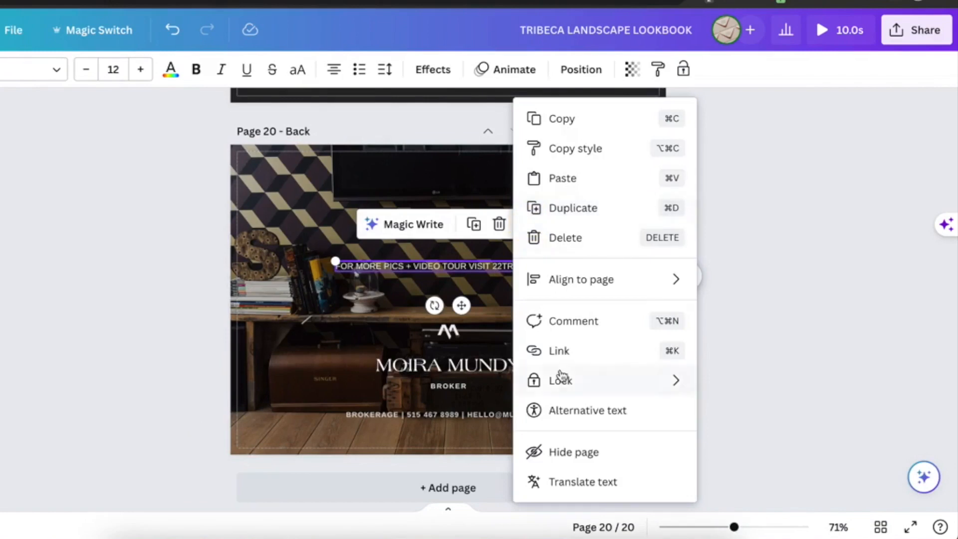
{"action": "left_click", "coordinate": [558, 352]}
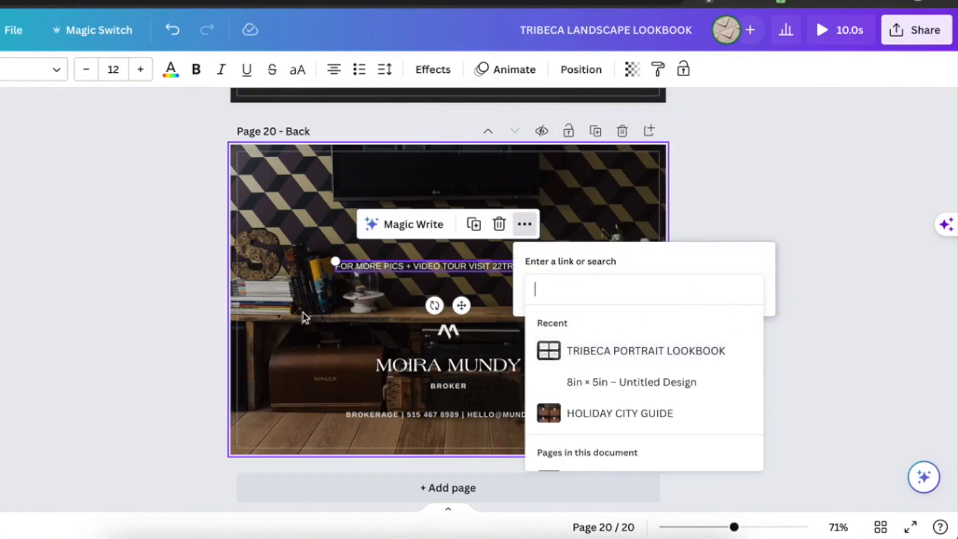
{"action": "left_click", "coordinate": [281, 322]}
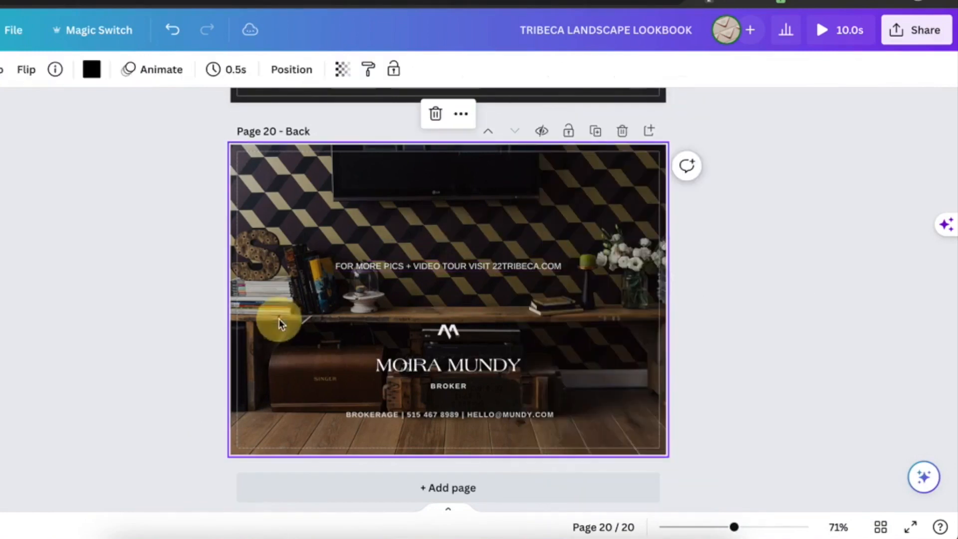
{"action": "left_click", "coordinate": [395, 268]}
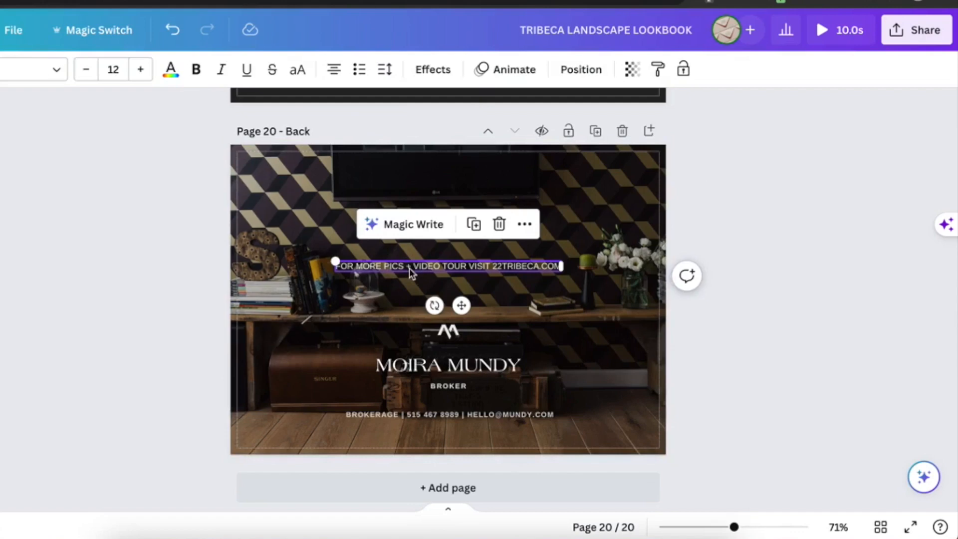
{"action": "left_click", "coordinate": [714, 202]}
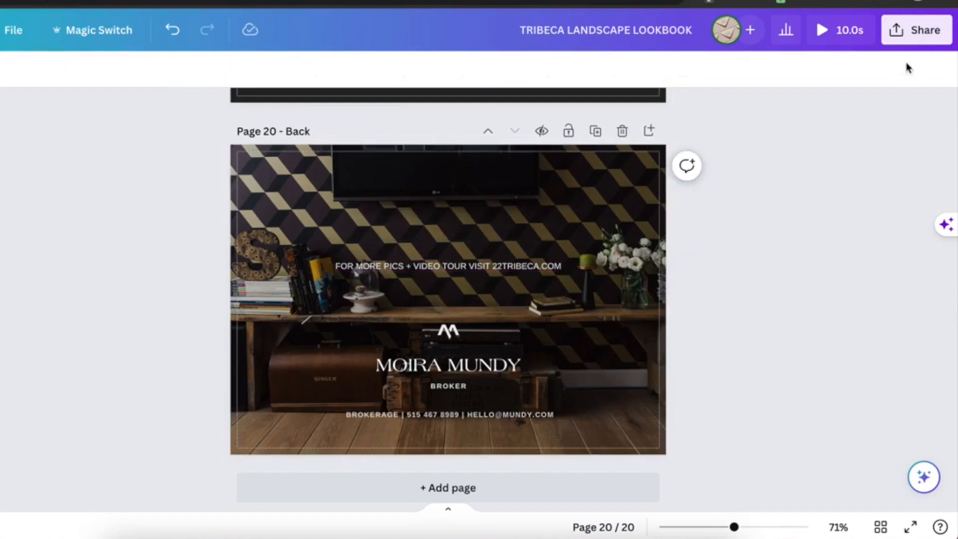
Step: Add a web link beginning with "fourthstreetcreativ" to the "FOR MORE PICS + VIDEO TOUR" text line on the Back page
{"action": "left_click", "coordinate": [425, 266]}
{"action": "key", "text": "ctrl+k"}
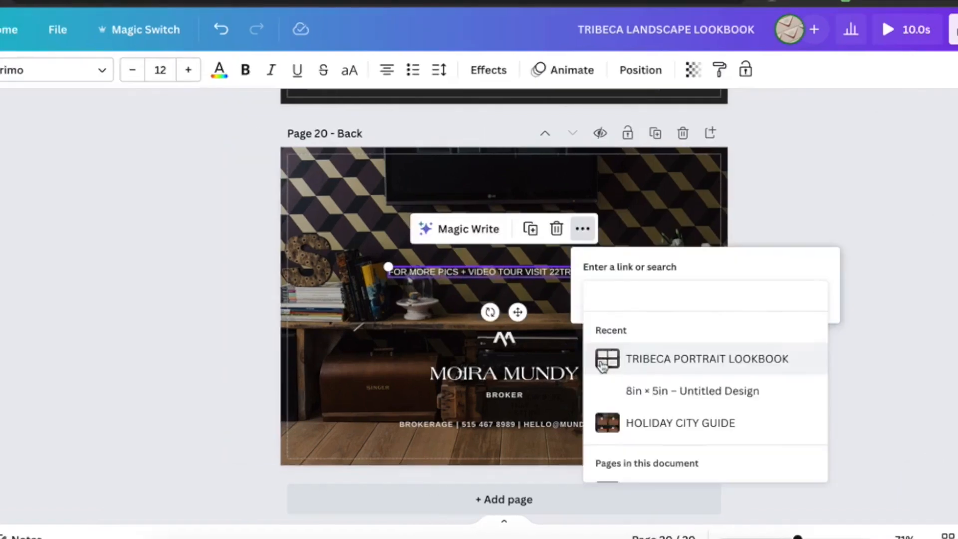
{"action": "key", "text": "ctrl+v"}
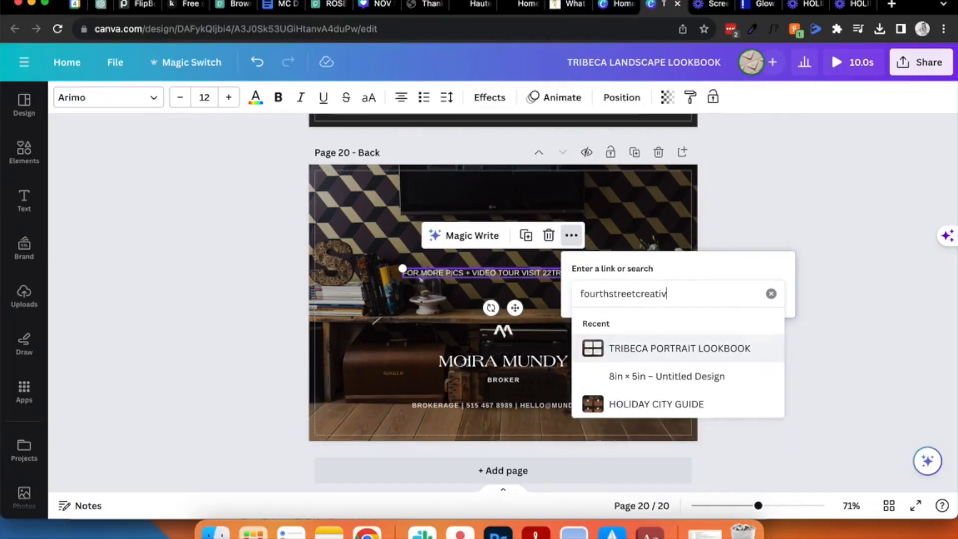
{"action": "key", "text": "Return"}
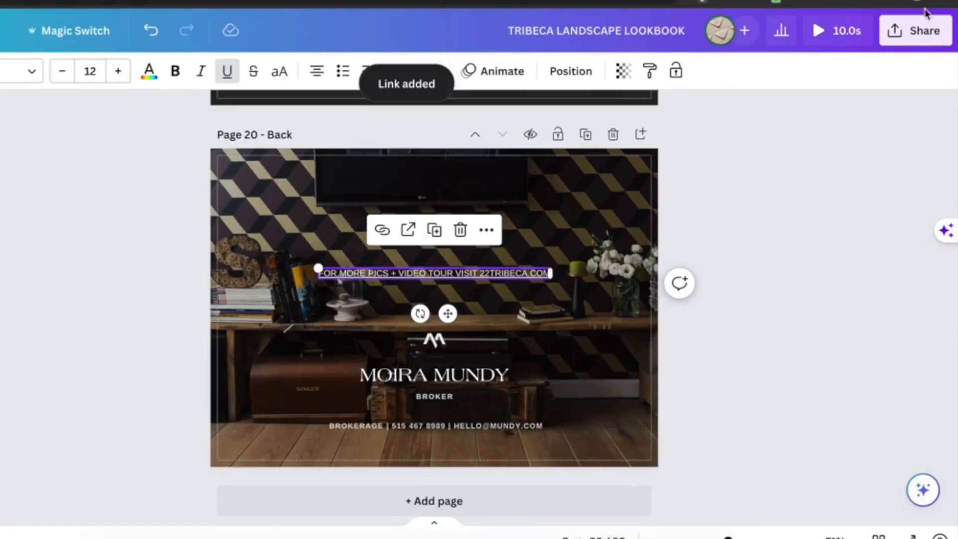
Step: Search the sharing options for "hey" and open Heyzine Flipbooks for the lookbook
{"action": "left_click", "coordinate": [917, 30]}
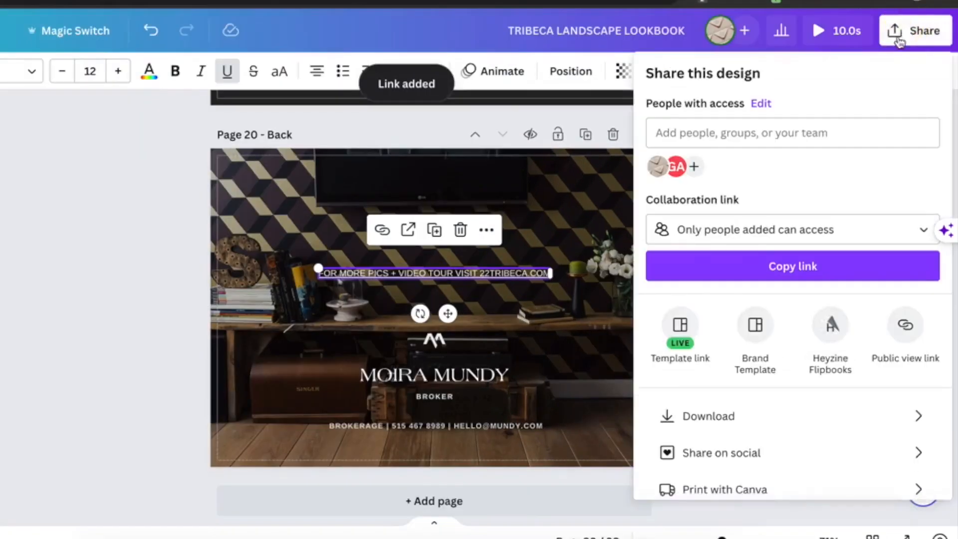
{"action": "left_click", "coordinate": [179, 283]}
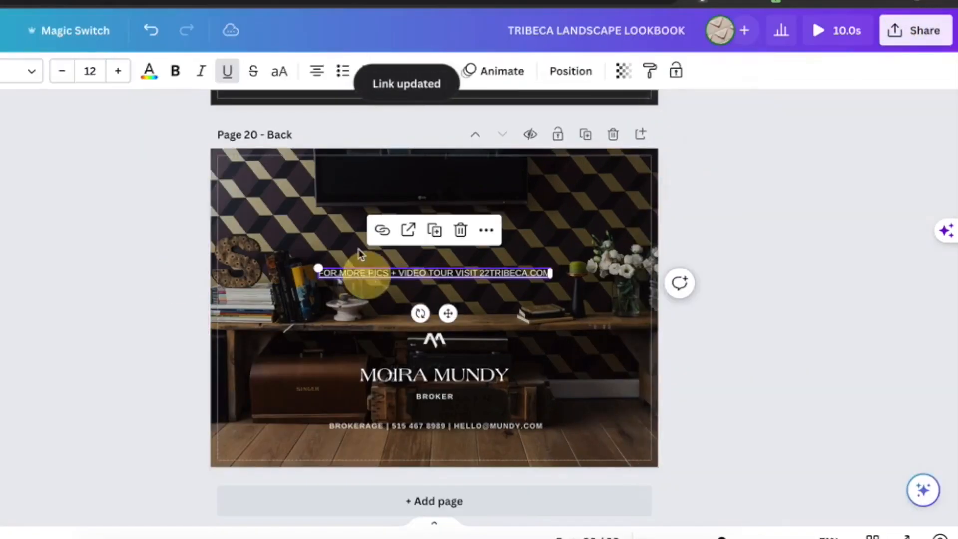
{"action": "left_click", "coordinate": [885, 36]}
{"action": "scroll", "coordinate": [706, 403], "scroll_direction": "down", "scroll_amount": 2}
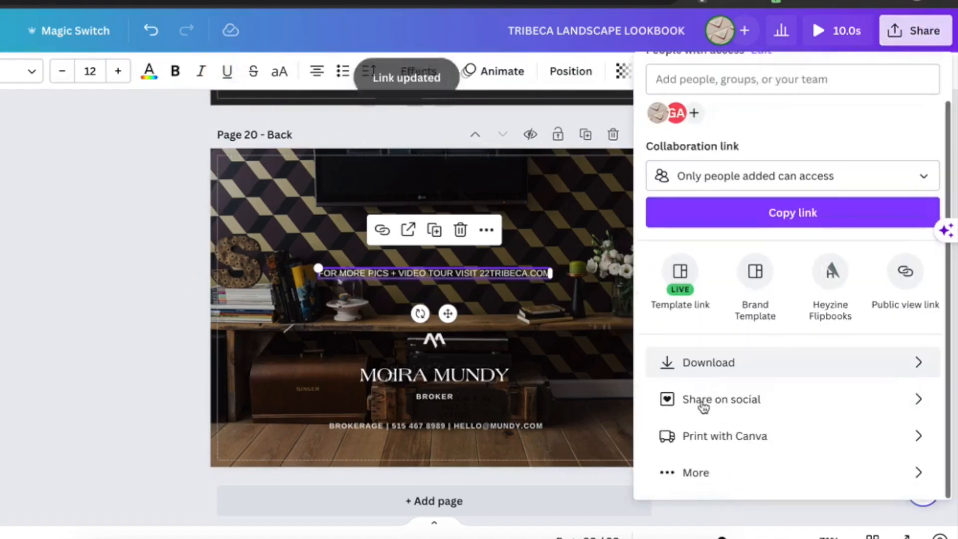
{"action": "left_click", "coordinate": [674, 473]}
{"action": "type", "text": "hey"}
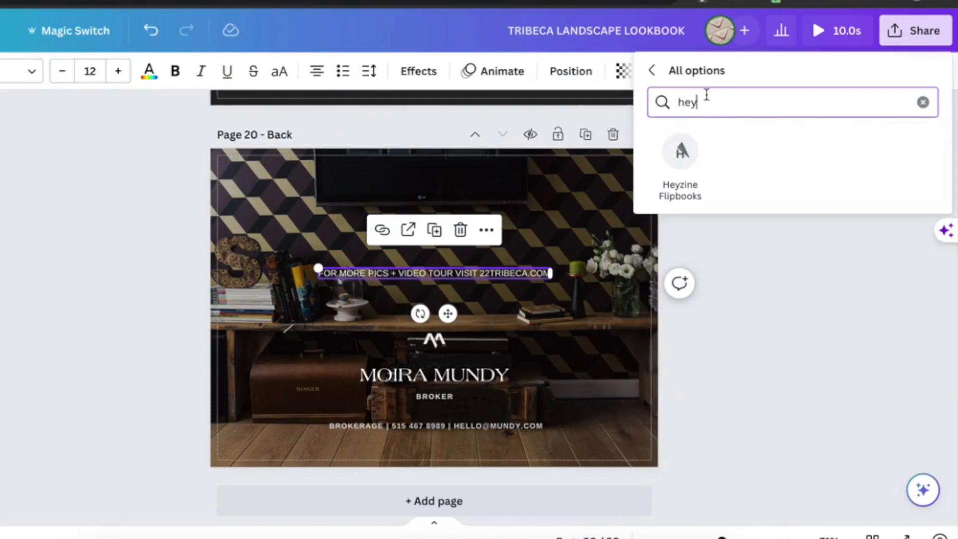
{"action": "left_click", "coordinate": [674, 159]}
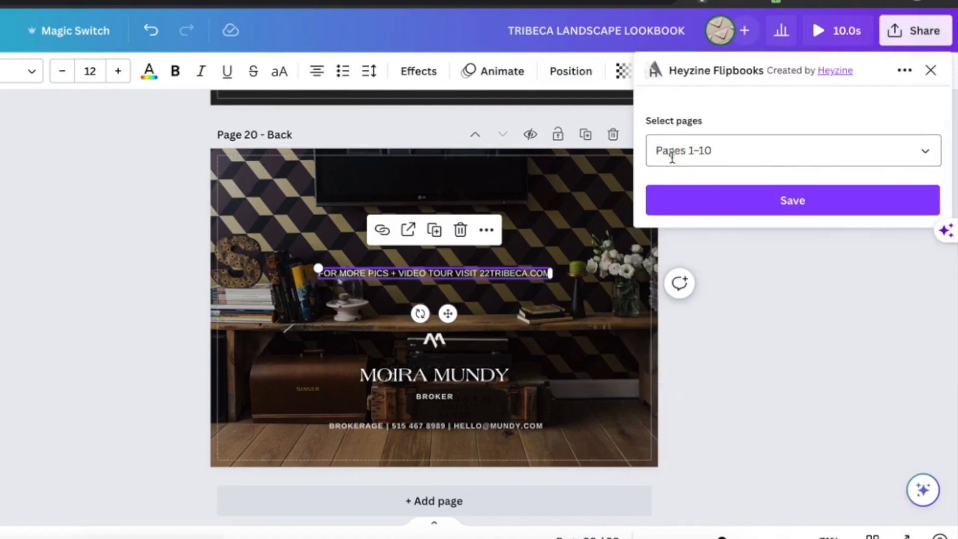
Step: Limit the flipbook to pages 2 and 4–20, leaving out SEE NOTES and Cover Alt, and save the design to Heyzine Flipbooks
{"action": "left_click", "coordinate": [718, 150]}
{"action": "left_click", "coordinate": [821, 214]}
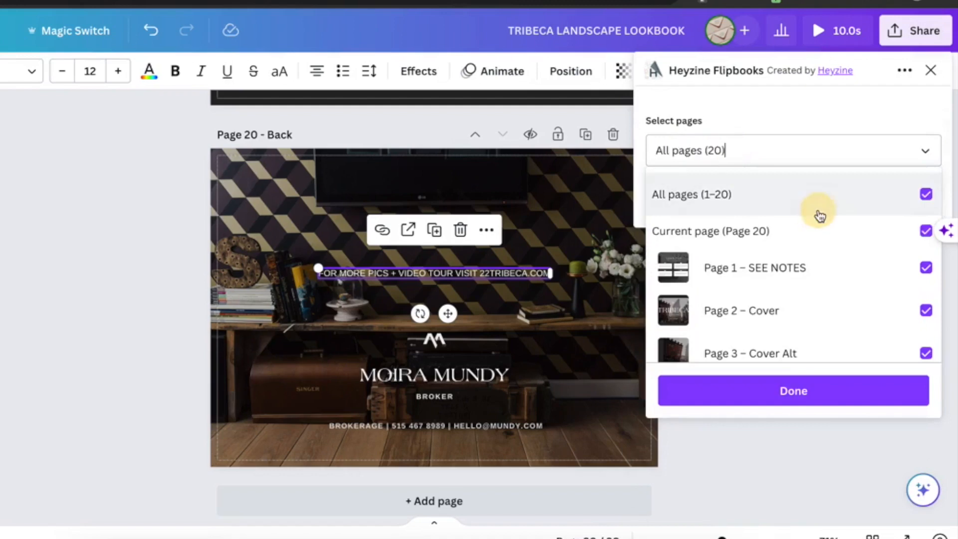
{"action": "left_click", "coordinate": [808, 199]}
{"action": "left_click", "coordinate": [808, 198]}
{"action": "left_click", "coordinate": [775, 273]}
{"action": "scroll", "coordinate": [774, 274], "scroll_direction": "down", "scroll_amount": 3}
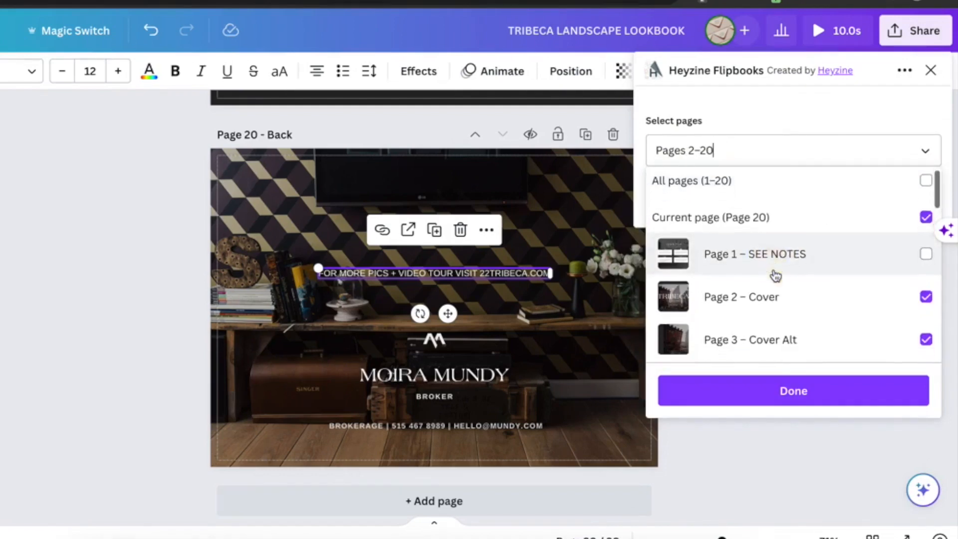
{"action": "left_click", "coordinate": [767, 274]}
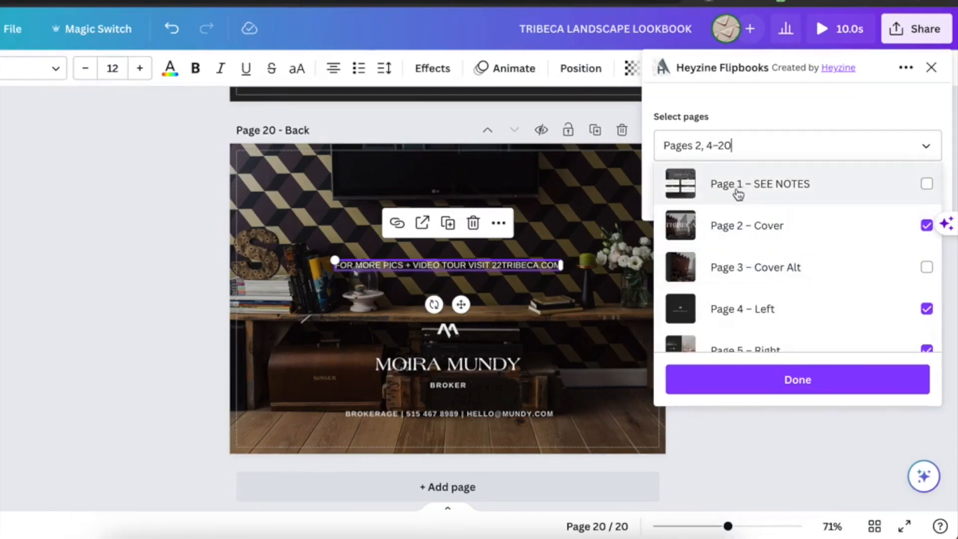
{"action": "left_click", "coordinate": [737, 392]}
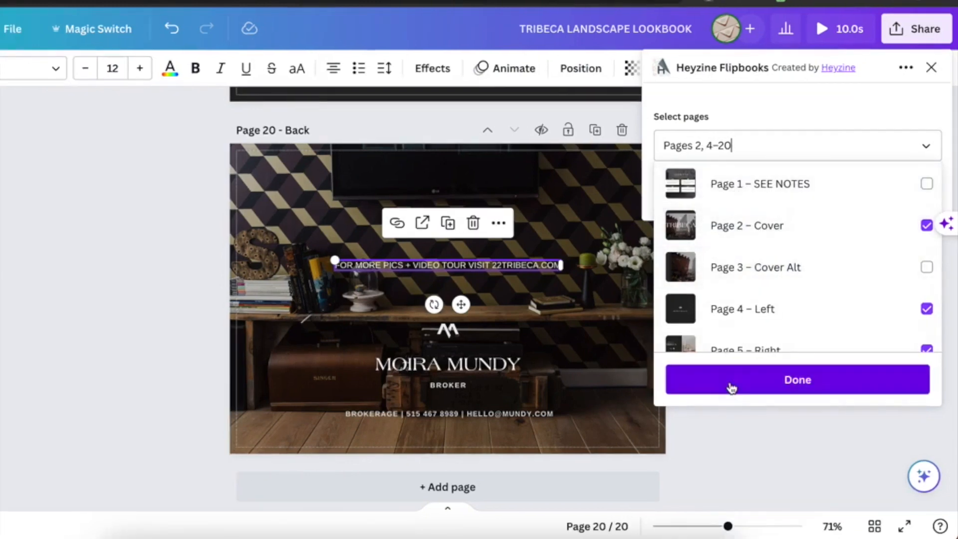
{"action": "left_click", "coordinate": [757, 189]}
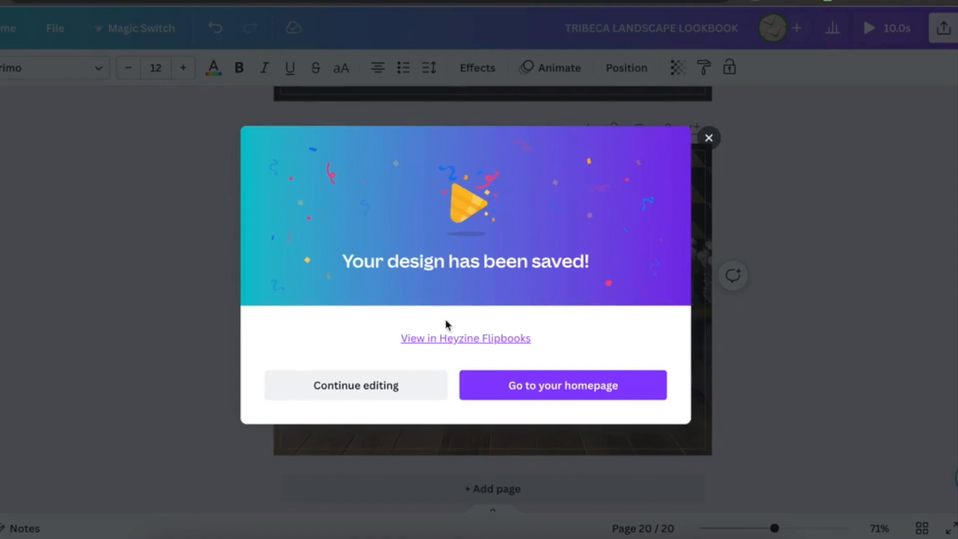
Step: View the saved flipbook in Heyzine and flip forward from the cover through the first two spreads
{"action": "left_click", "coordinate": [443, 339]}
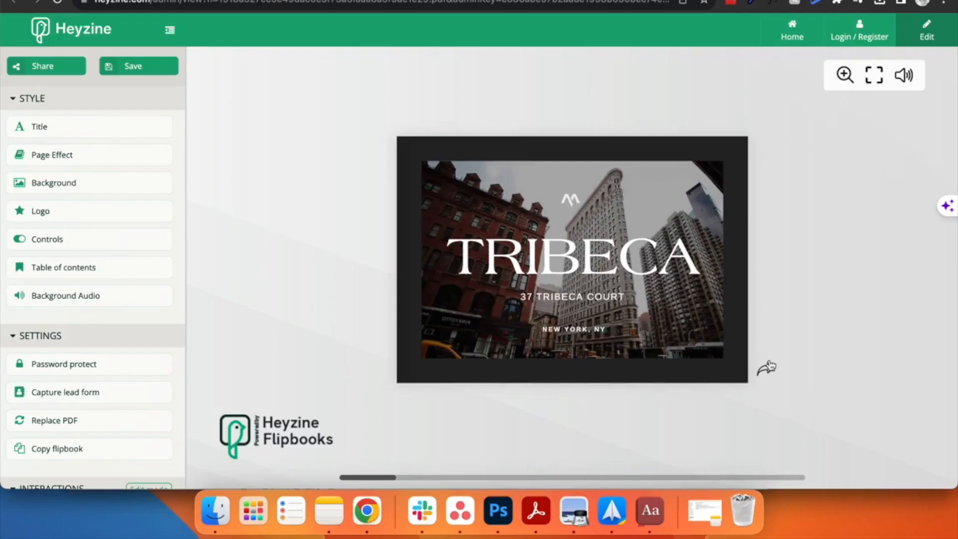
{"action": "left_click", "coordinate": [766, 369]}
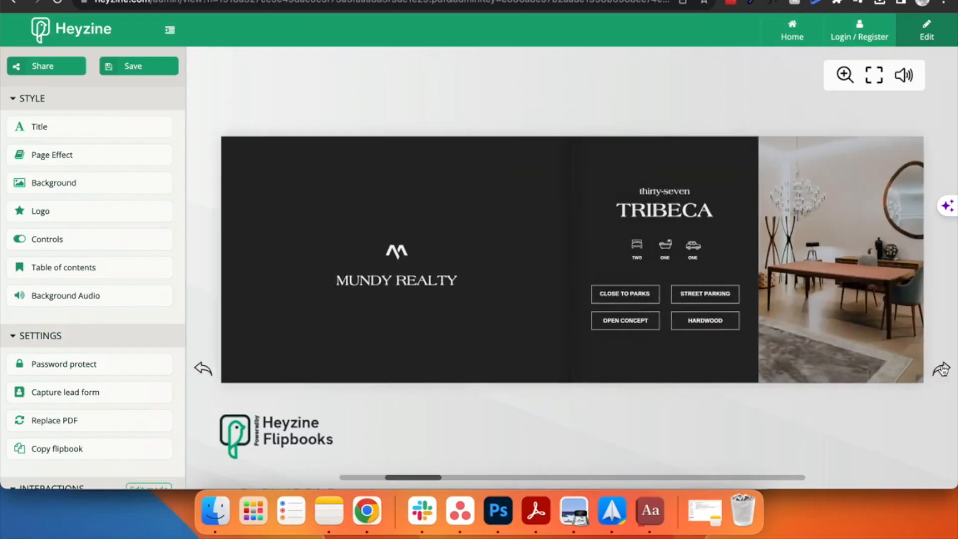
{"action": "left_click", "coordinate": [943, 370]}
Step: Bring up the flipbook's sharing link, open its reader view, and select the reader's web address
{"action": "left_click", "coordinate": [50, 67]}
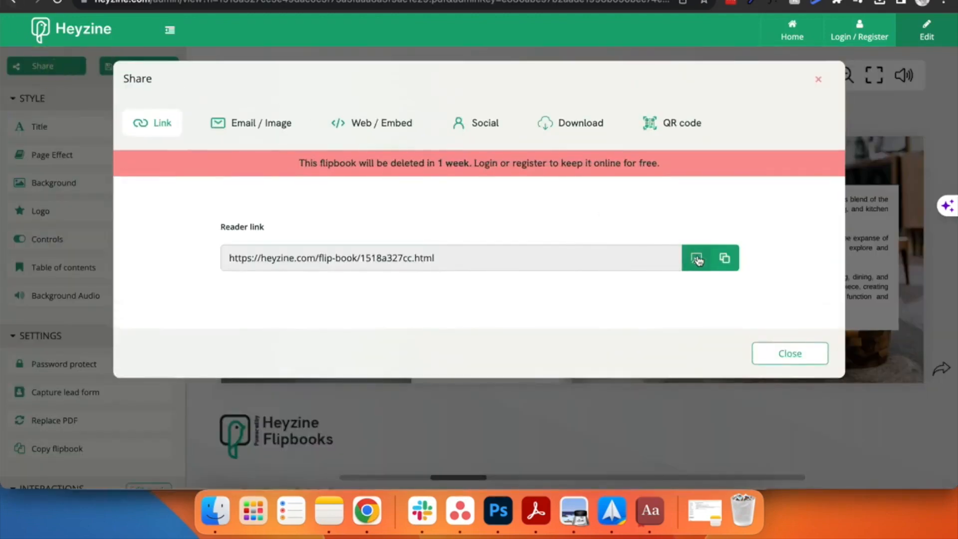
{"action": "left_click", "coordinate": [697, 259]}
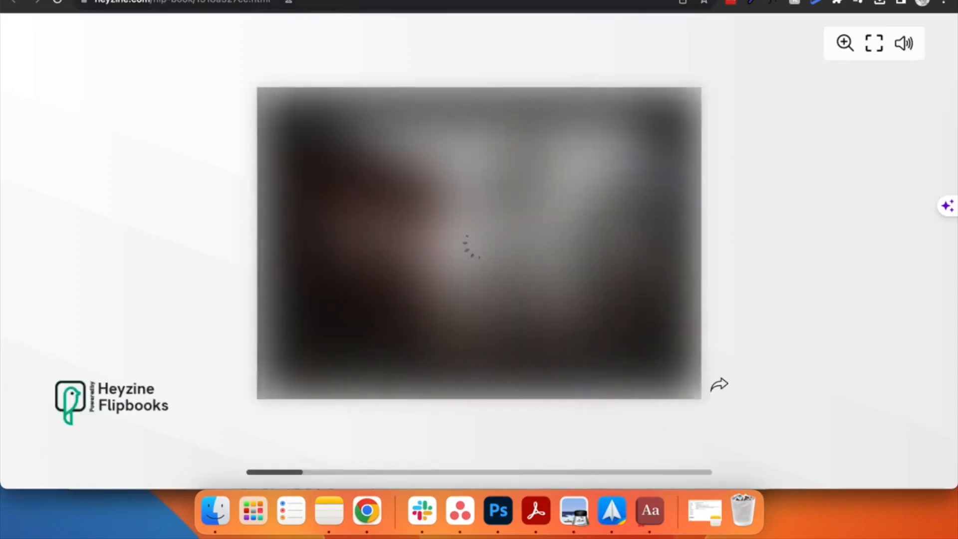
{"action": "left_click", "coordinate": [294, 2]}
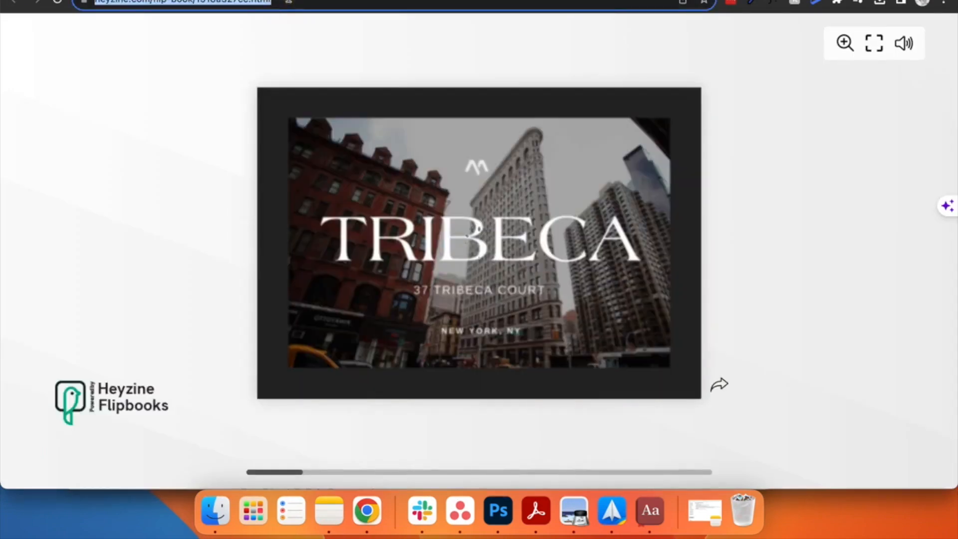